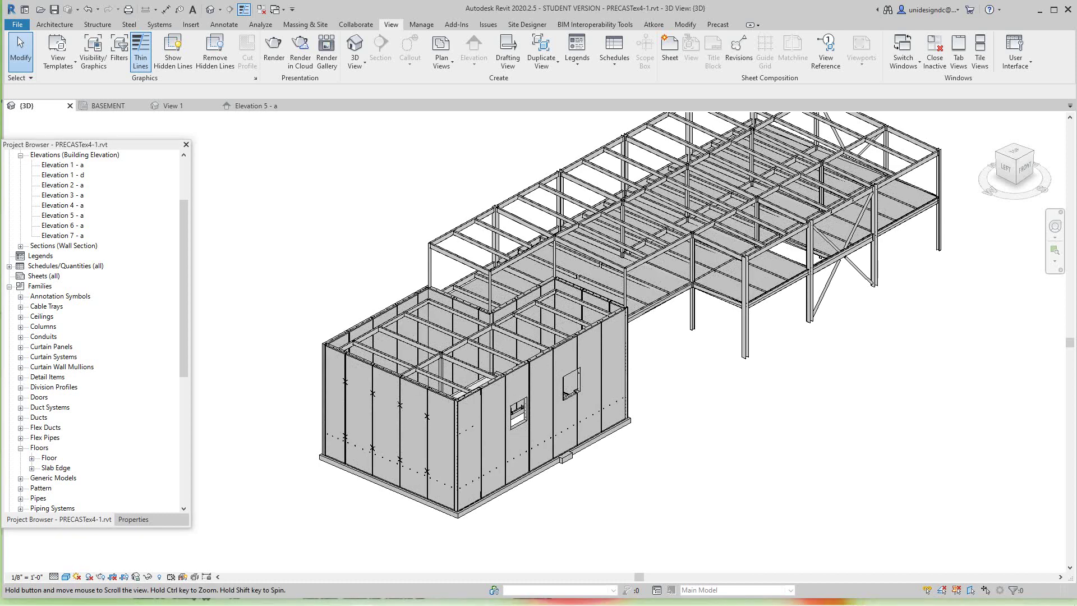
Step: Pan the 3D view to centre the precast box on screen
{"action": "middle_click_drag", "start_coordinate": [631, 337], "coordinate": [647, 314]}
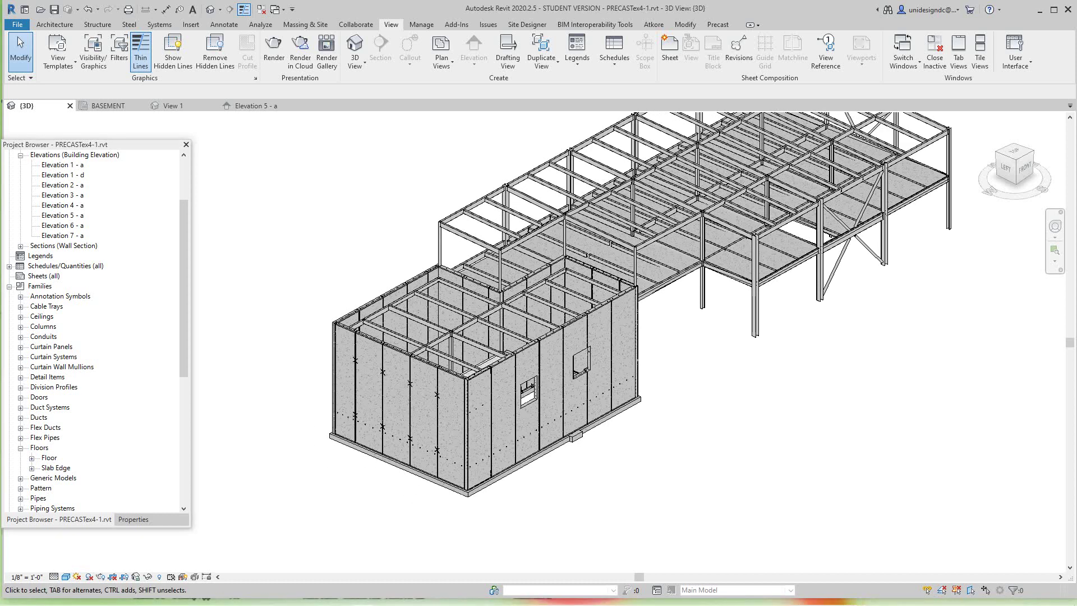
{"action": "scroll", "coordinate": [351, 538], "scroll_direction": "up", "scroll_amount": 1}
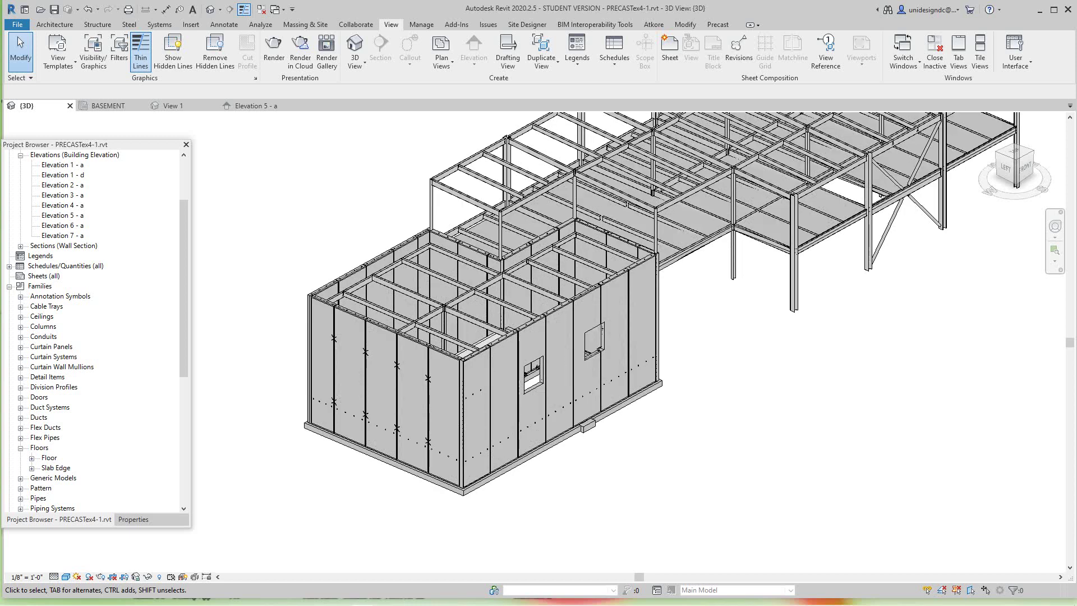
{"action": "scroll", "coordinate": [350, 538], "scroll_direction": "up", "scroll_amount": 1}
{"action": "scroll", "coordinate": [351, 539], "scroll_direction": "up", "scroll_amount": 1}
{"action": "scroll", "coordinate": [351, 538], "scroll_direction": "up", "scroll_amount": 1}
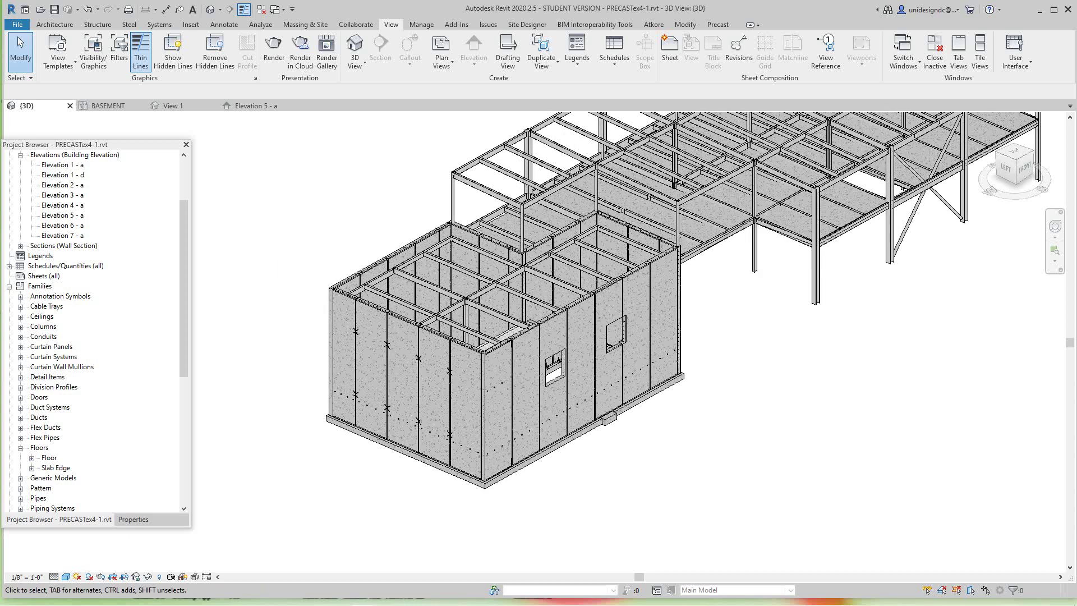
{"action": "middle_click_drag", "start_coordinate": [631, 336], "coordinate": [614, 348]}
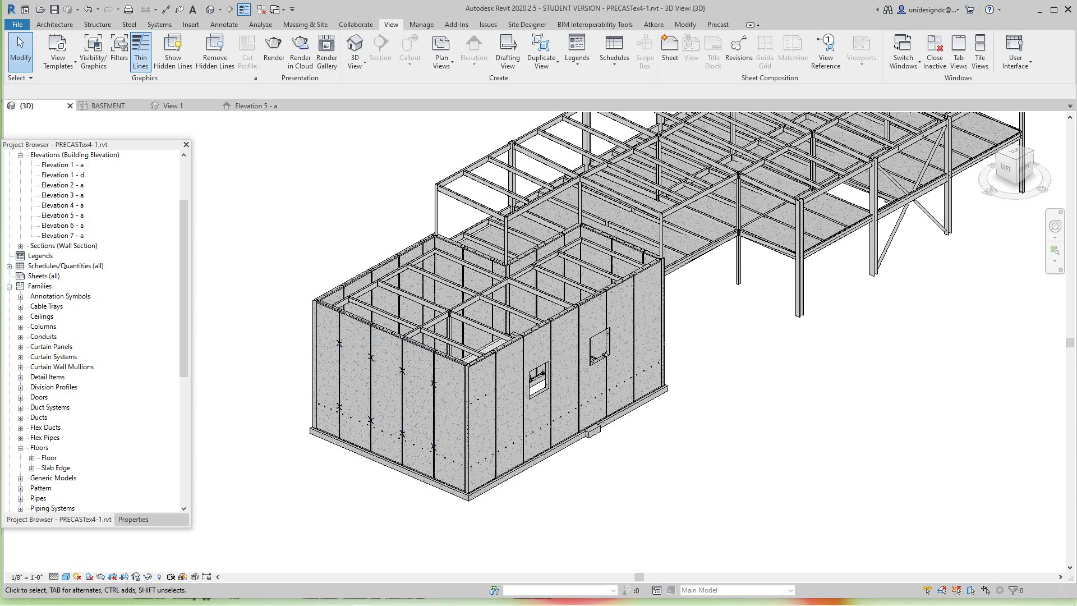
Step: Switch the 3D view to Wireframe, back to Shaded, then orbit to another side of the box
{"action": "left_click", "coordinate": [66, 577]}
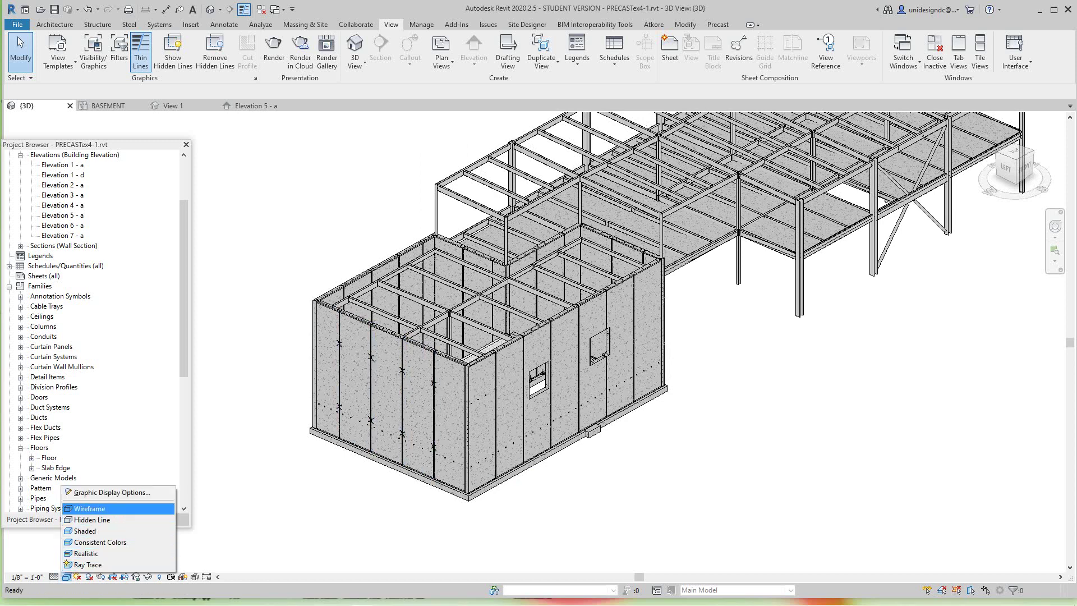
{"action": "left_click", "coordinate": [92, 509]}
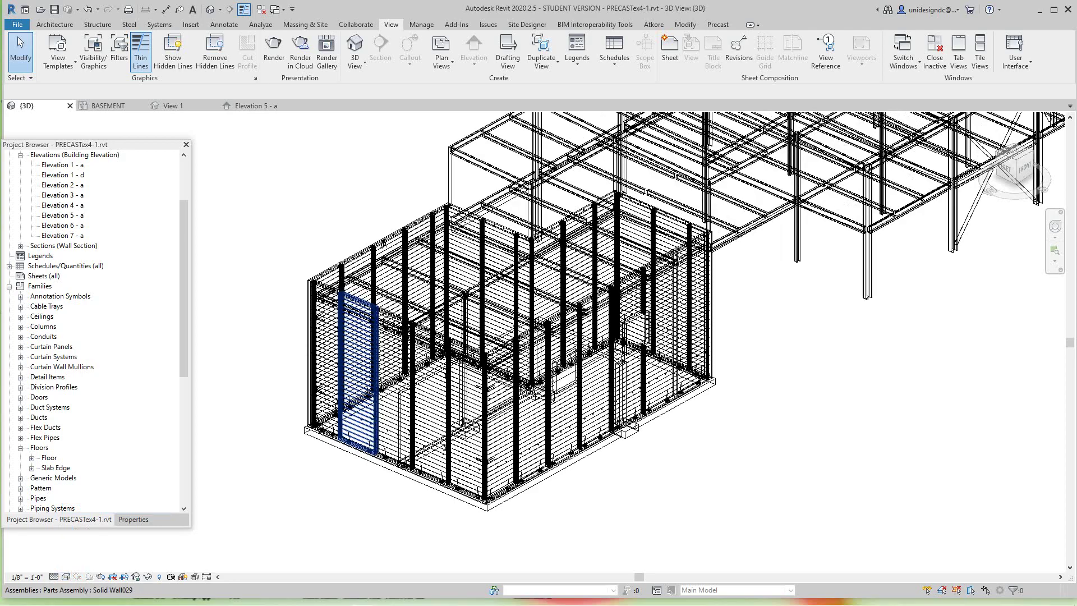
{"action": "scroll", "coordinate": [387, 455], "scroll_direction": "up", "scroll_amount": 3}
{"action": "scroll", "coordinate": [388, 454], "scroll_direction": "up", "scroll_amount": 2}
{"action": "scroll", "coordinate": [665, 387], "scroll_direction": "up", "scroll_amount": 2}
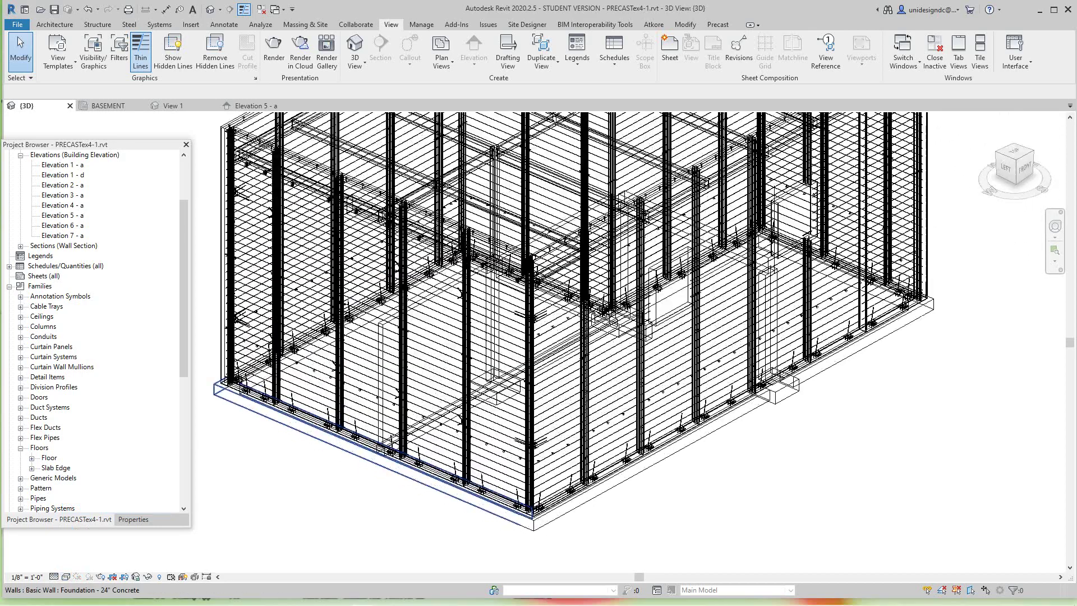
{"action": "scroll", "coordinate": [665, 387], "scroll_direction": "up", "scroll_amount": 2}
{"action": "scroll", "coordinate": [539, 437], "scroll_direction": "down", "scroll_amount": 3}
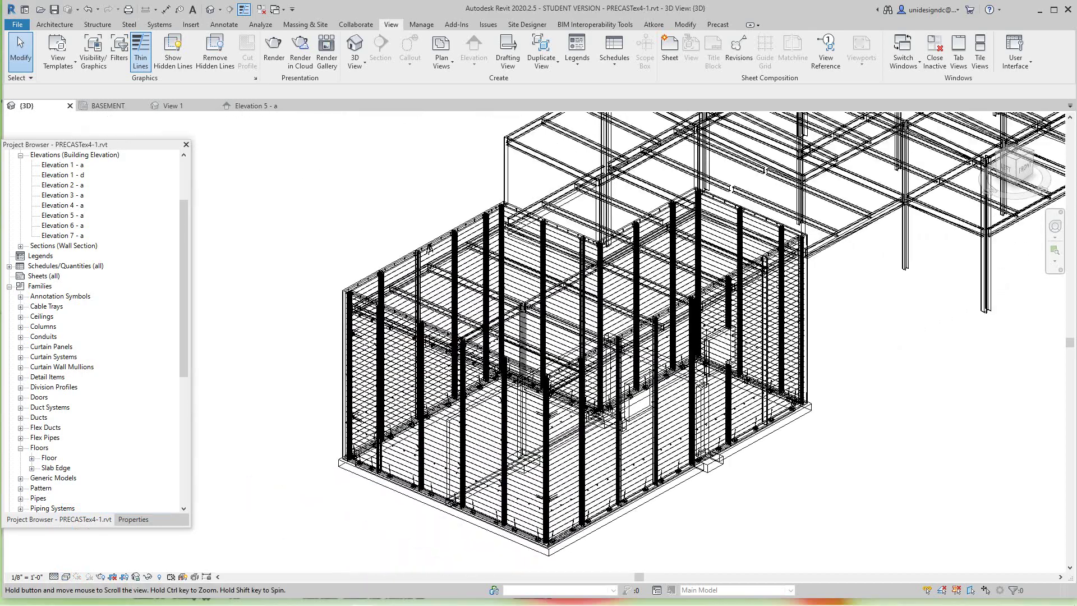
{"action": "scroll", "coordinate": [539, 437], "scroll_direction": "up", "scroll_amount": 2}
{"action": "scroll", "coordinate": [538, 437], "scroll_direction": "up", "scroll_amount": 2}
{"action": "scroll", "coordinate": [504, 404], "scroll_direction": "down", "scroll_amount": 3}
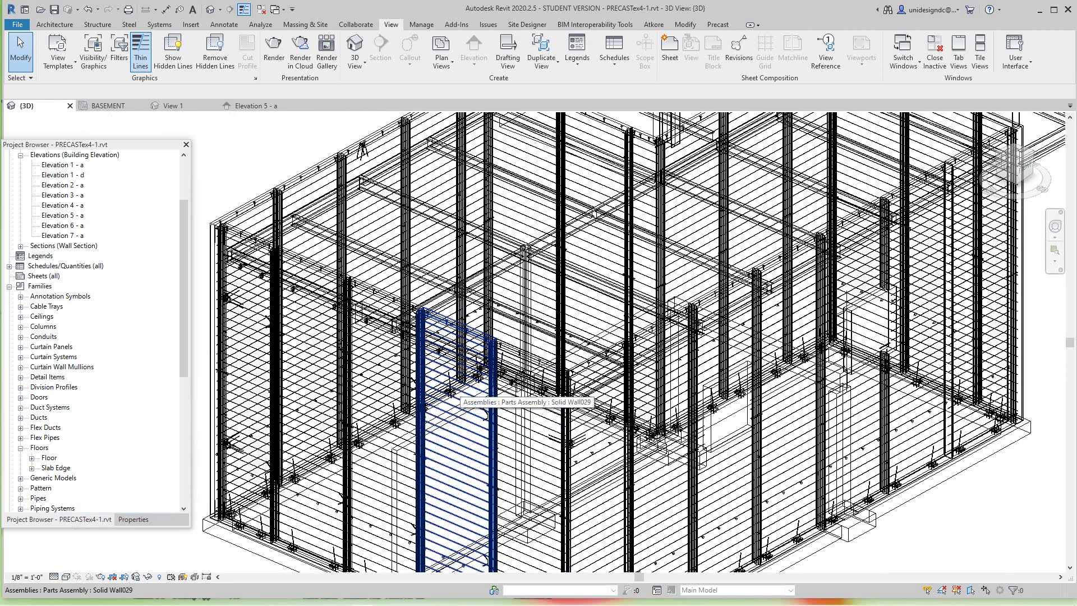
{"action": "scroll", "coordinate": [505, 404], "scroll_direction": "up", "scroll_amount": 1}
{"action": "scroll", "coordinate": [505, 404], "scroll_direction": "up", "scroll_amount": 1}
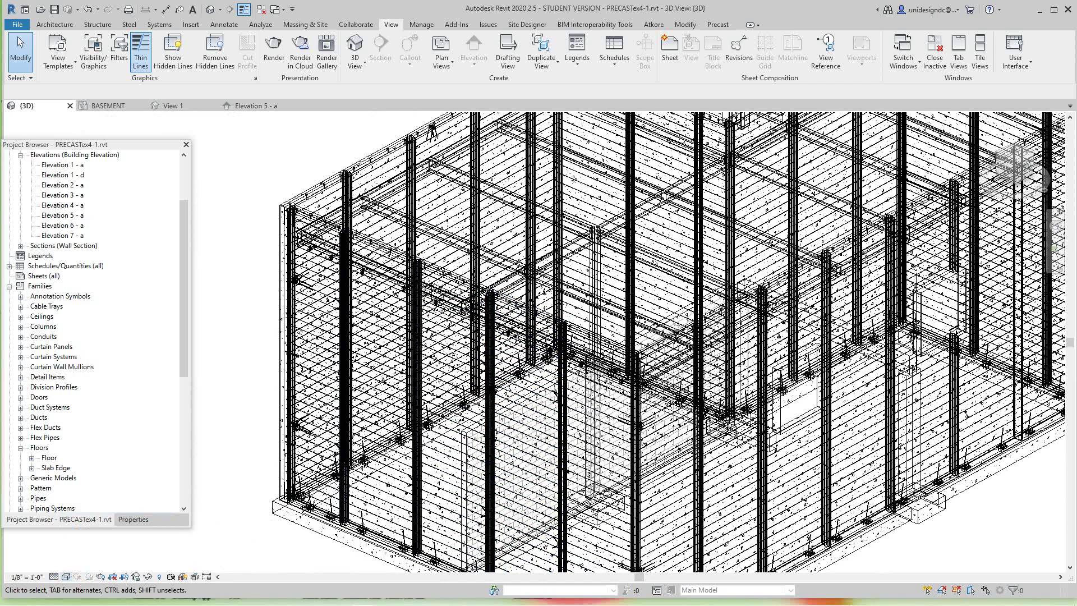
{"action": "left_click", "coordinate": [67, 577]}
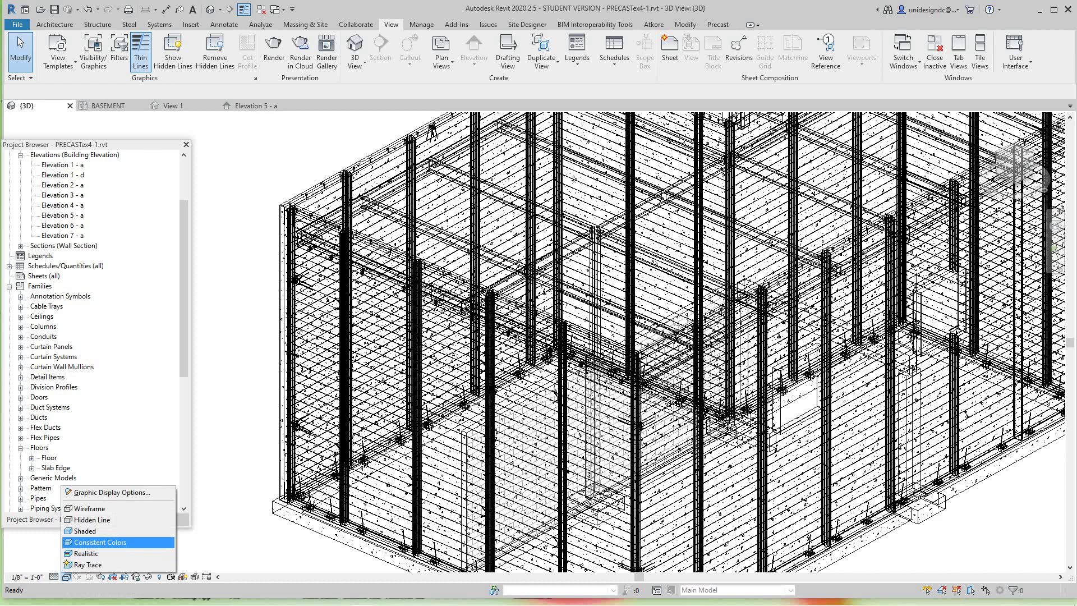
{"action": "left_click", "coordinate": [93, 531]}
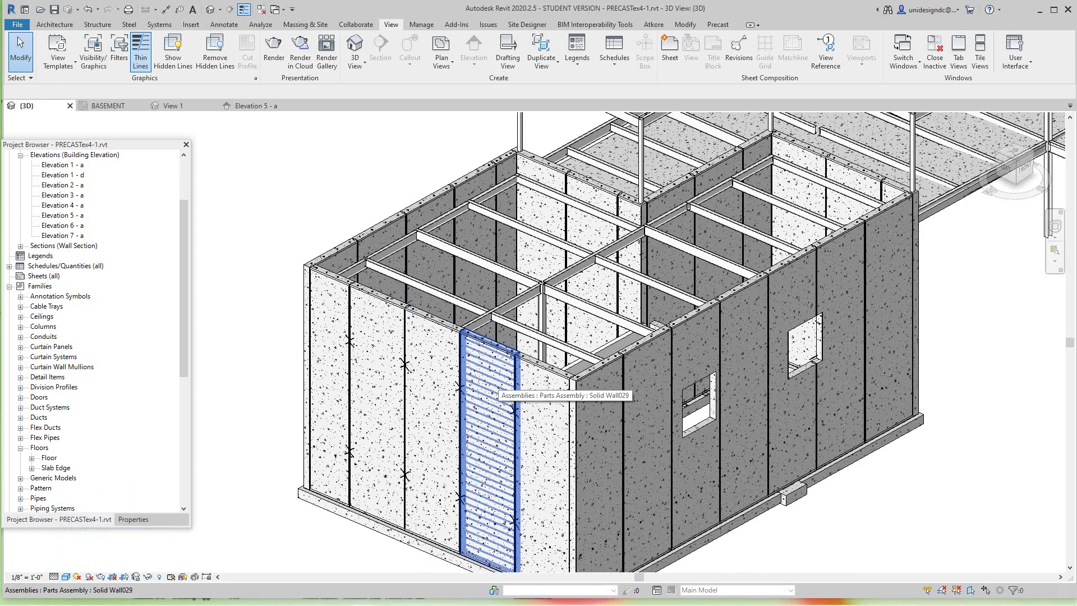
{"action": "scroll", "coordinate": [505, 391], "scroll_direction": "down", "scroll_amount": 5}
{"action": "mouse_move", "coordinate": [505, 390]}
{"action": "middle_mouse_down"}
{"action": "mouse_move", "coordinate": [707, 504]}
{"action": "mouse_move", "coordinate": [669, 457]}
{"action": "middle_mouse_up"}
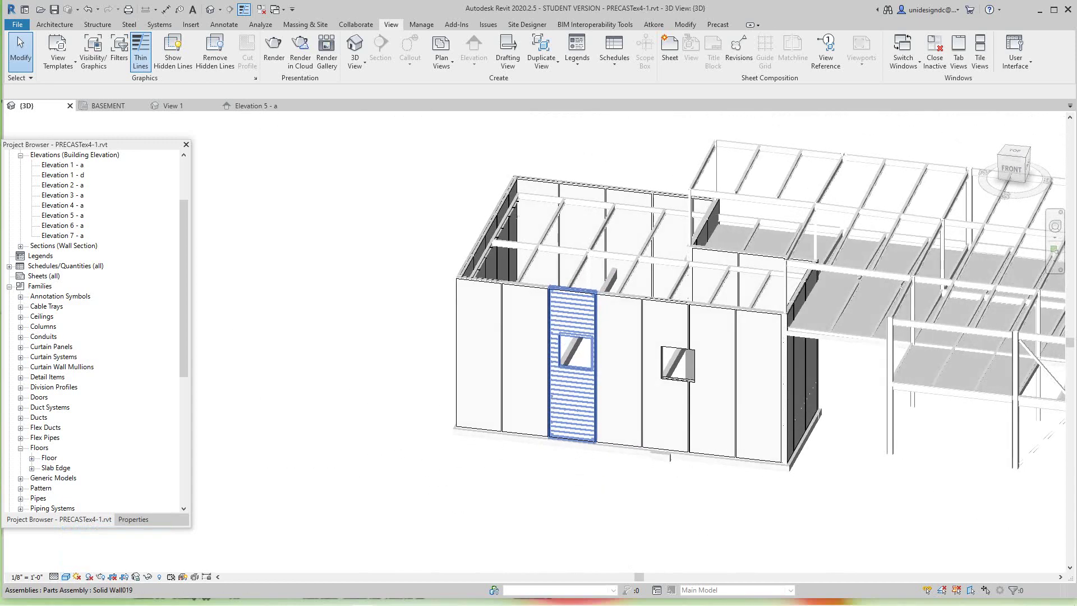
{"action": "scroll", "coordinate": [481, 351], "scroll_direction": "up", "scroll_amount": 2}
{"action": "scroll", "coordinate": [481, 352], "scroll_direction": "up", "scroll_amount": 2}
{"action": "scroll", "coordinate": [482, 352], "scroll_direction": "up", "scroll_amount": 2}
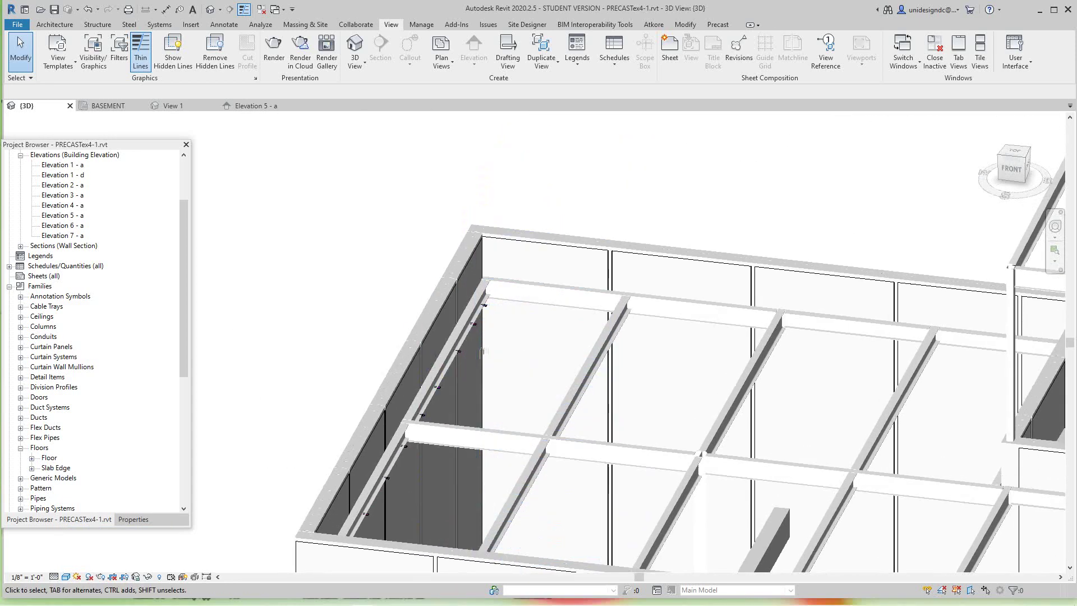
{"action": "scroll", "coordinate": [618, 410], "scroll_direction": "up", "scroll_amount": 2}
{"action": "scroll", "coordinate": [618, 409], "scroll_direction": "up", "scroll_amount": 2}
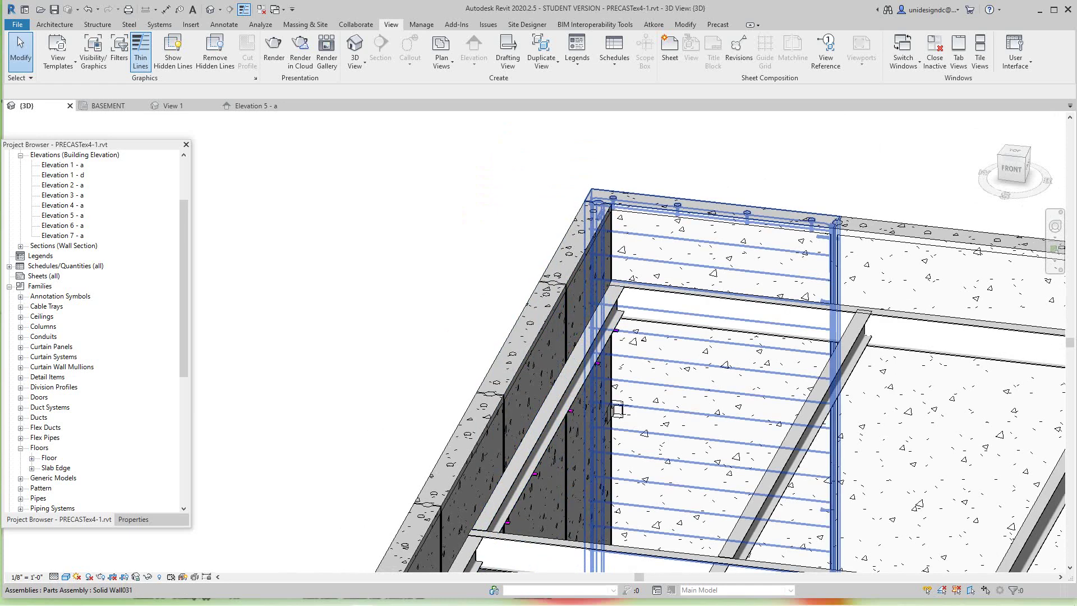
{"action": "scroll", "coordinate": [618, 410], "scroll_direction": "up", "scroll_amount": 2}
{"action": "scroll", "coordinate": [619, 353], "scroll_direction": "up", "scroll_amount": 2}
{"action": "scroll", "coordinate": [619, 336], "scroll_direction": "up", "scroll_amount": 2}
{"action": "scroll", "coordinate": [617, 337], "scroll_direction": "up", "scroll_amount": 1}
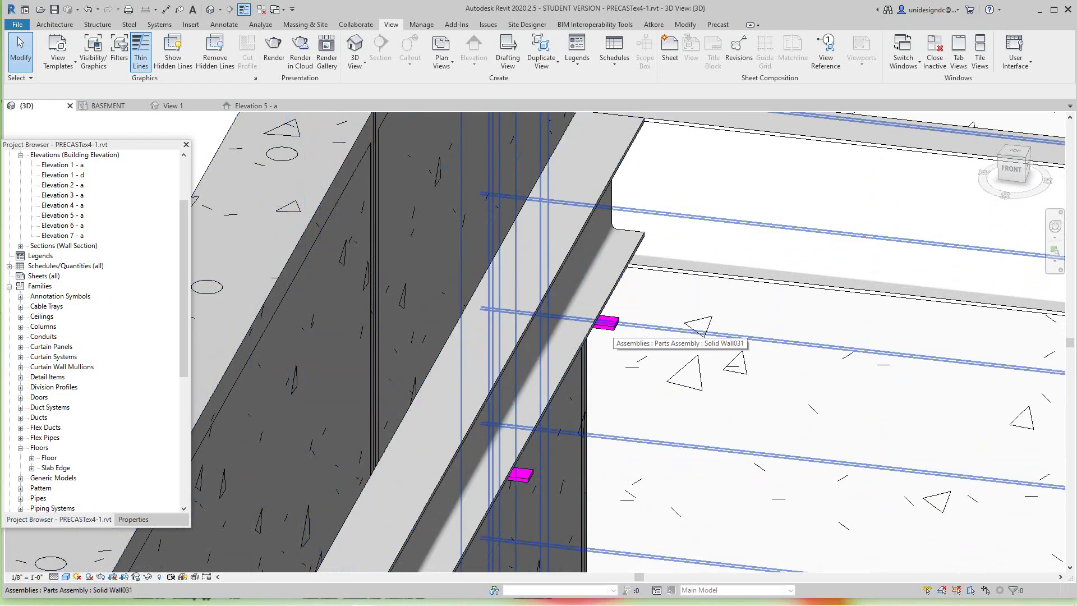
{"action": "left_click", "coordinate": [603, 322]}
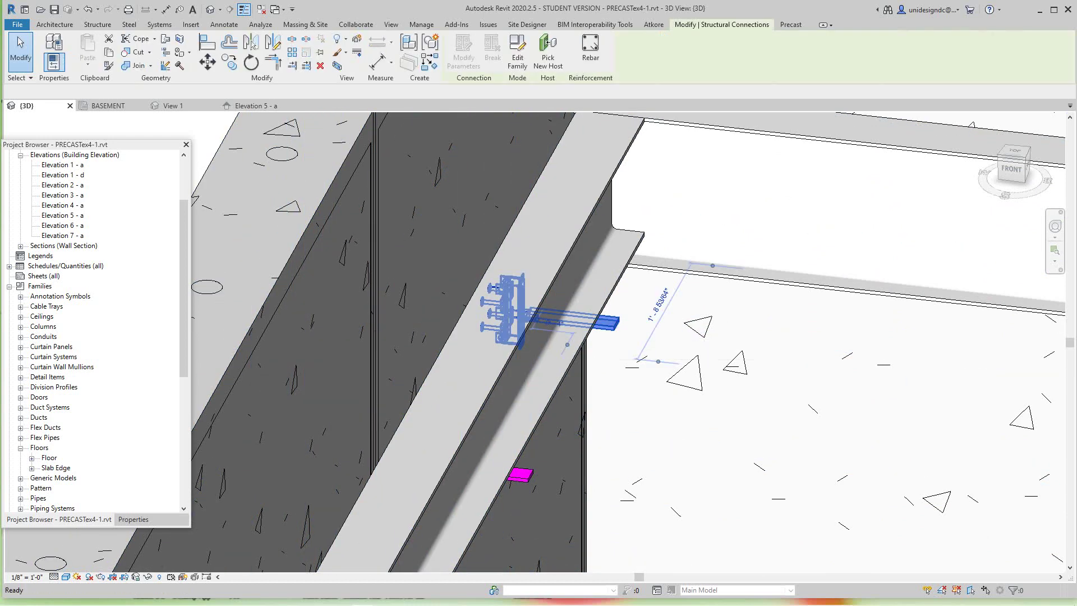
{"action": "double_click", "coordinate": [604, 322]}
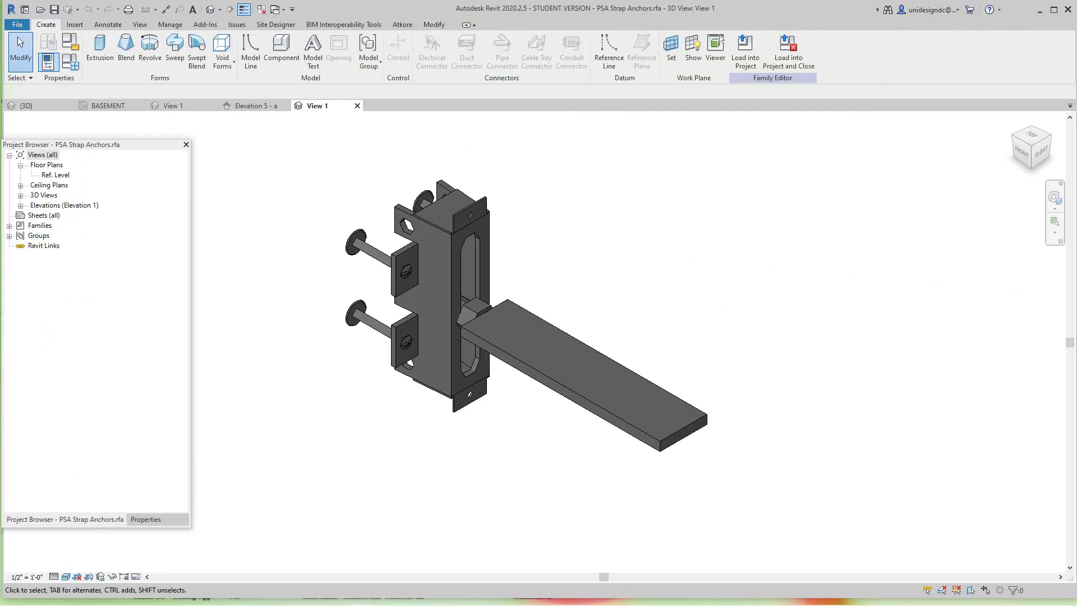
{"action": "middle_click_drag", "start_coordinate": [531, 322], "coordinate": [533, 333]}
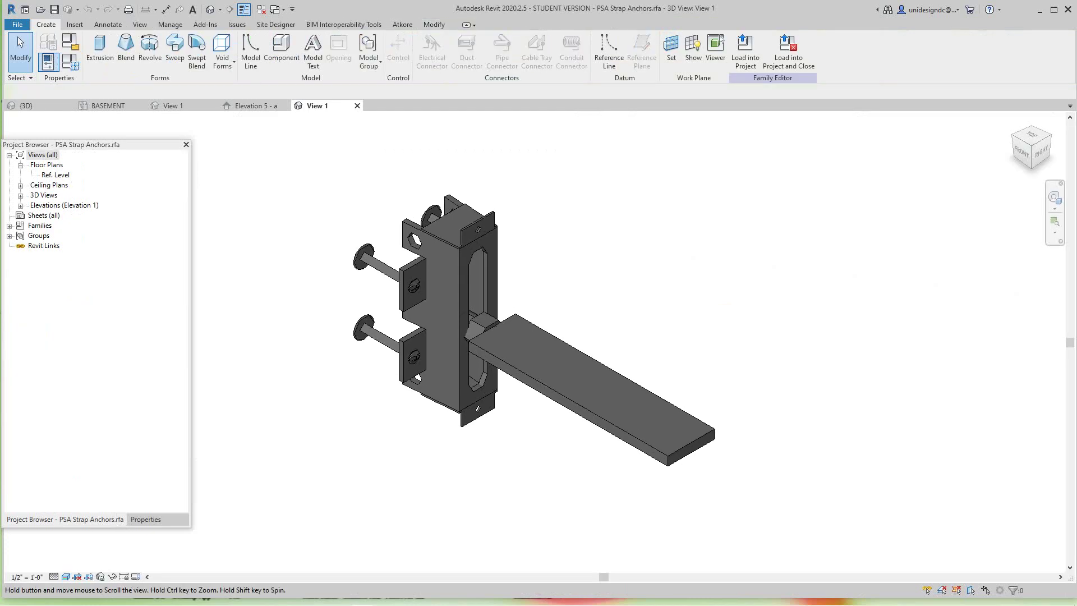
{"action": "scroll", "coordinate": [446, 257], "scroll_direction": "up", "scroll_amount": 1}
{"action": "scroll", "coordinate": [453, 258], "scroll_direction": "down", "scroll_amount": 1}
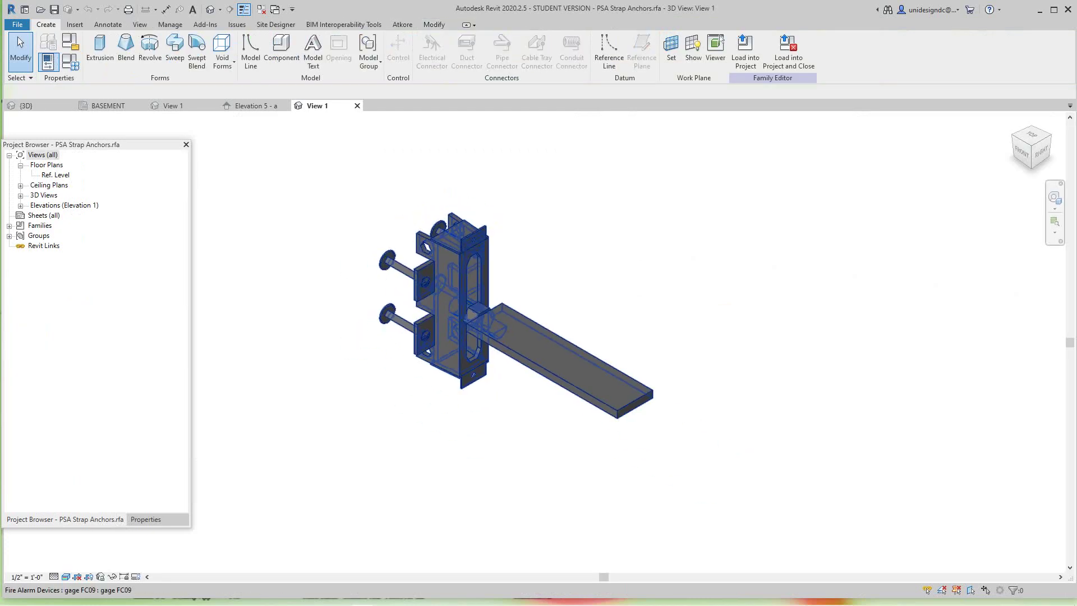
{"action": "scroll", "coordinate": [453, 258], "scroll_direction": "down", "scroll_amount": 1}
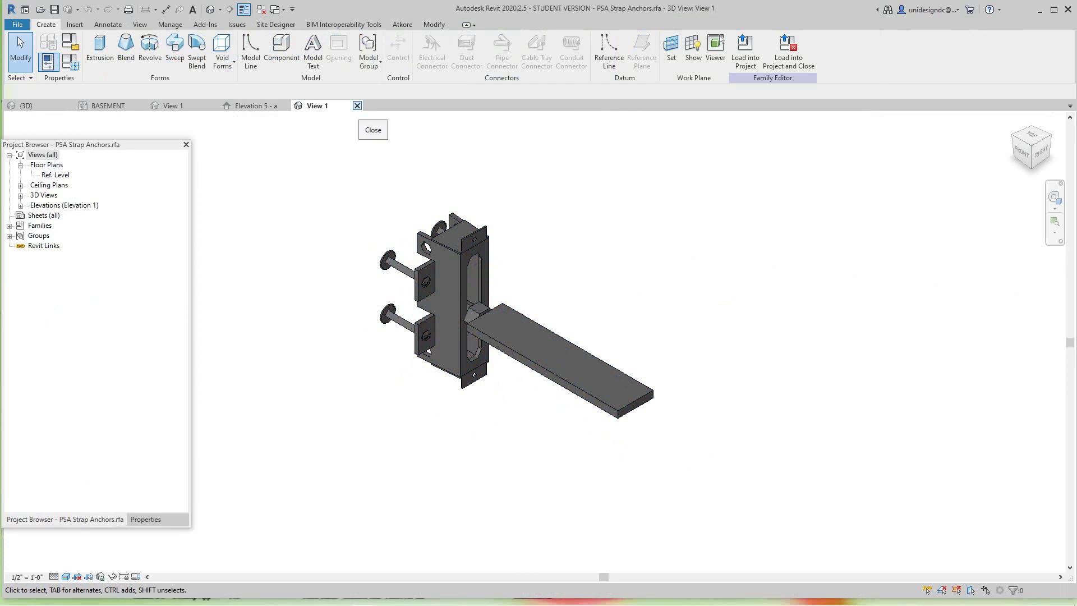
{"action": "left_click", "coordinate": [356, 105]}
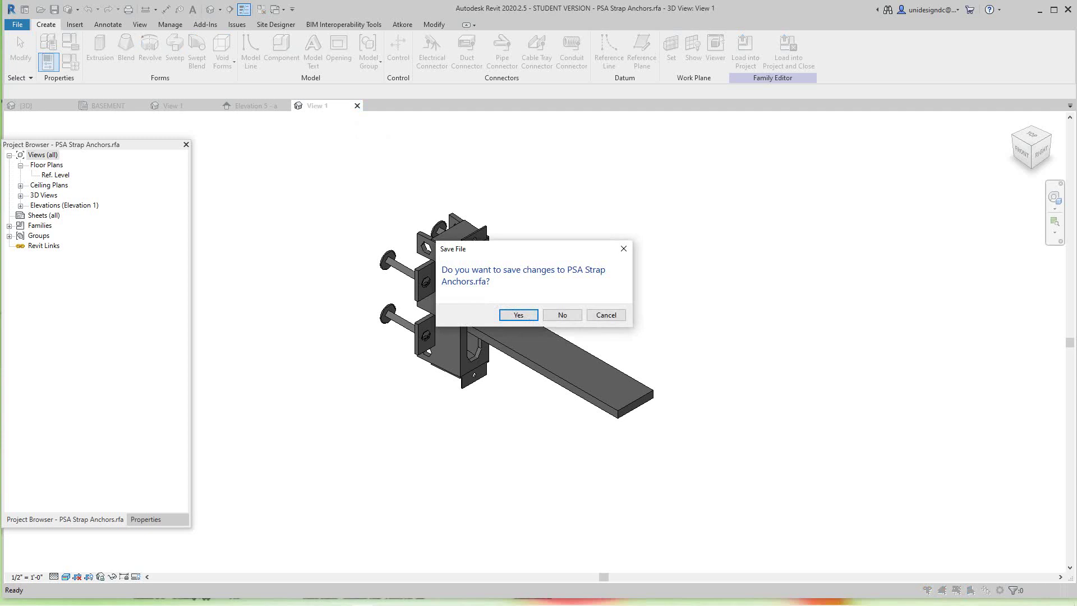
{"action": "left_click", "coordinate": [562, 314]}
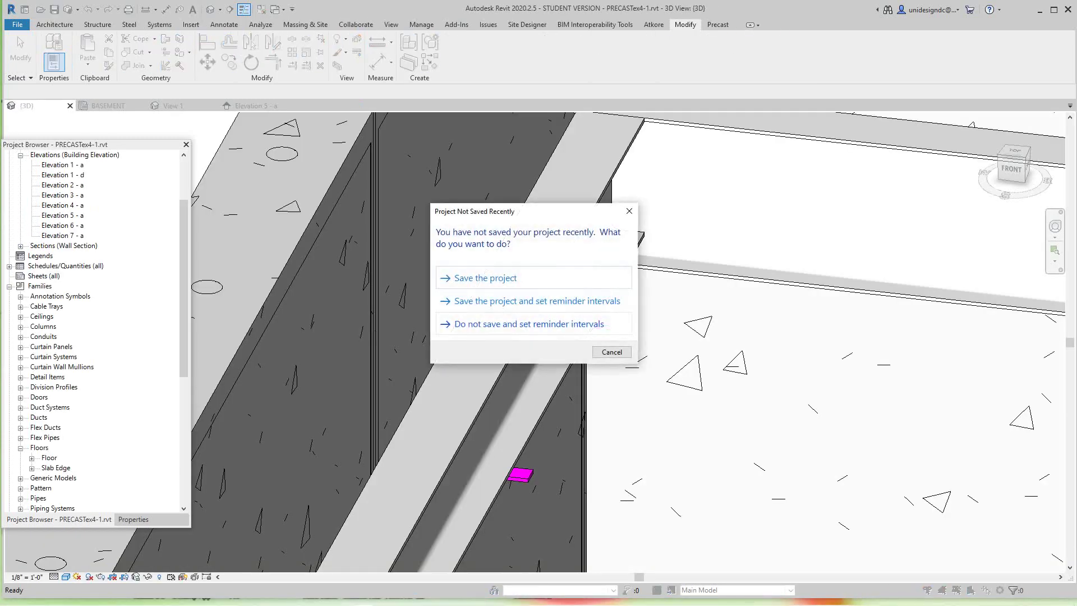
Step: Dismiss the save reminder, open the BASEMENT plan and pan to Boiler Room B101
{"action": "left_click", "coordinate": [611, 352]}
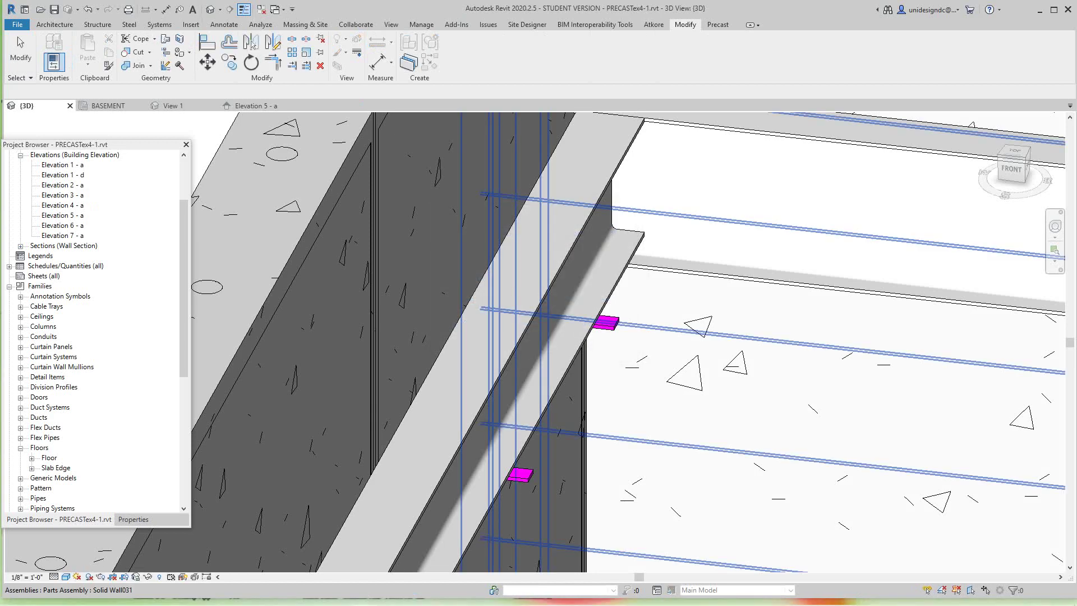
{"action": "scroll", "coordinate": [568, 382], "scroll_direction": "down", "scroll_amount": 3}
{"action": "scroll", "coordinate": [568, 383], "scroll_direction": "down", "scroll_amount": 3}
{"action": "scroll", "coordinate": [568, 383], "scroll_direction": "down", "scroll_amount": 3}
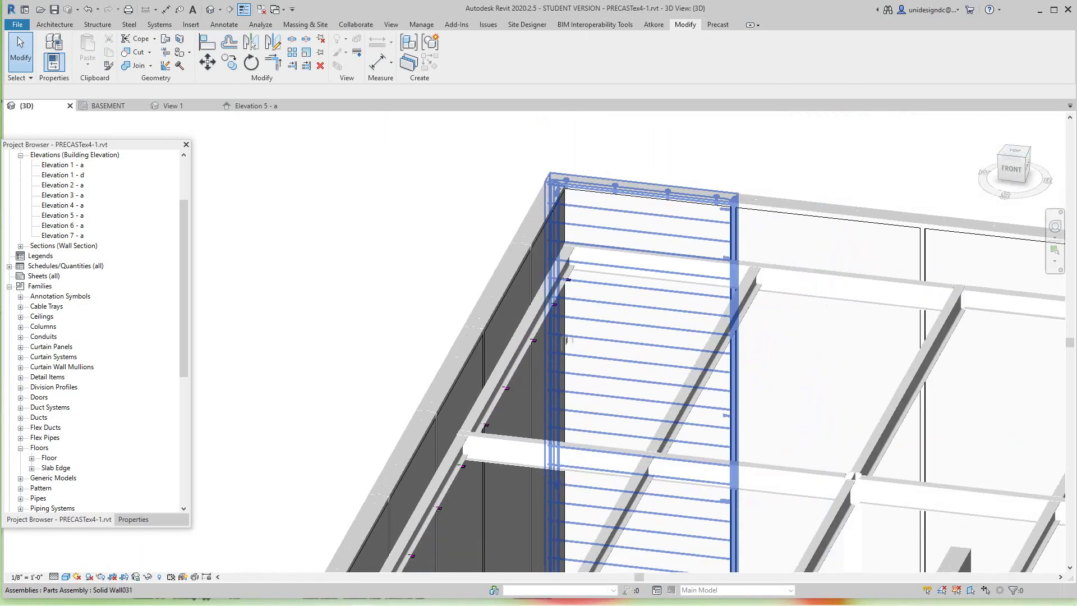
{"action": "scroll", "coordinate": [565, 353], "scroll_direction": "down", "scroll_amount": 2}
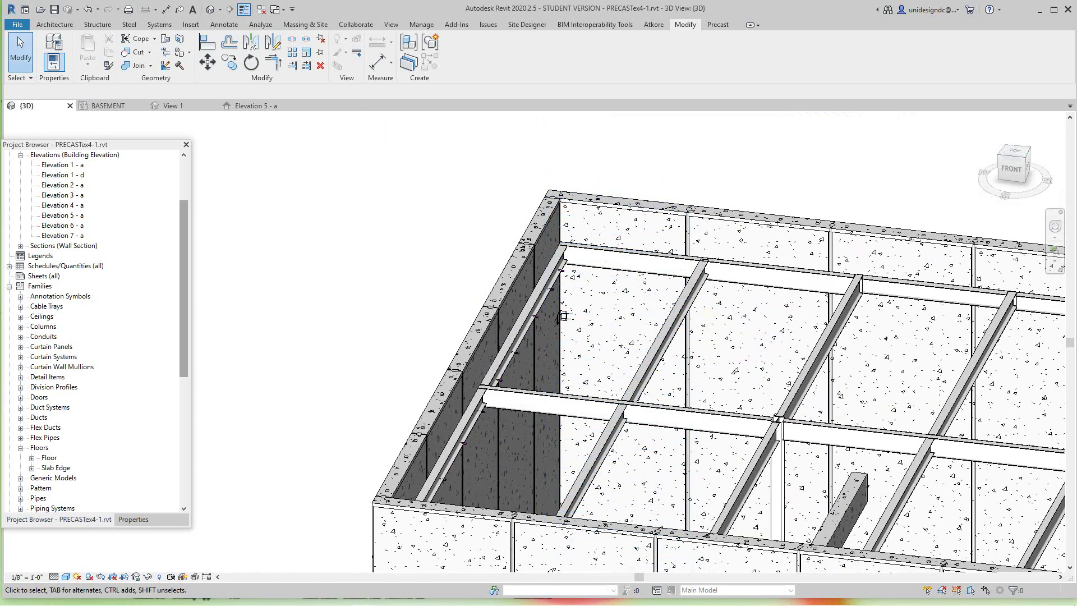
{"action": "scroll", "coordinate": [97, 331], "scroll_direction": "up", "scroll_amount": 3}
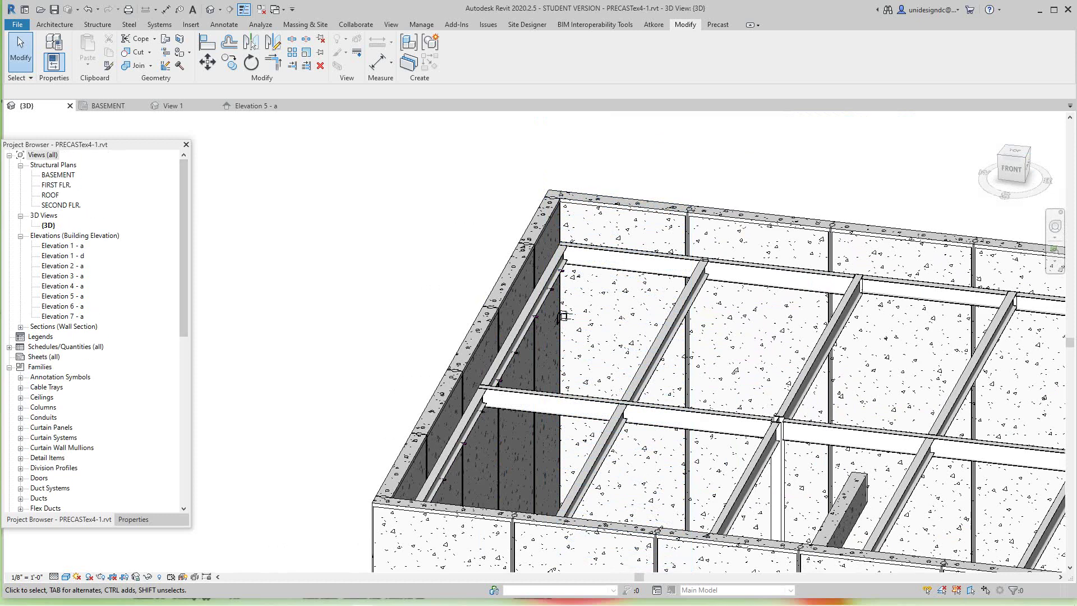
{"action": "left_click", "coordinate": [108, 104]}
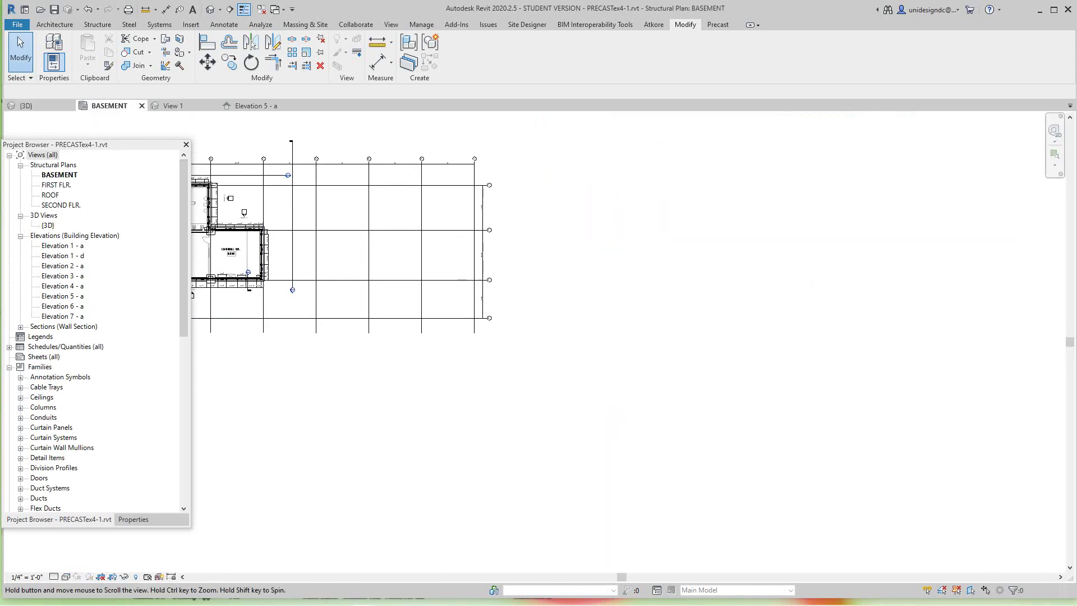
{"action": "scroll", "coordinate": [454, 450], "scroll_direction": "up", "scroll_amount": 2}
{"action": "scroll", "coordinate": [458, 455], "scroll_direction": "up", "scroll_amount": 2}
{"action": "scroll", "coordinate": [461, 458], "scroll_direction": "up", "scroll_amount": 1}
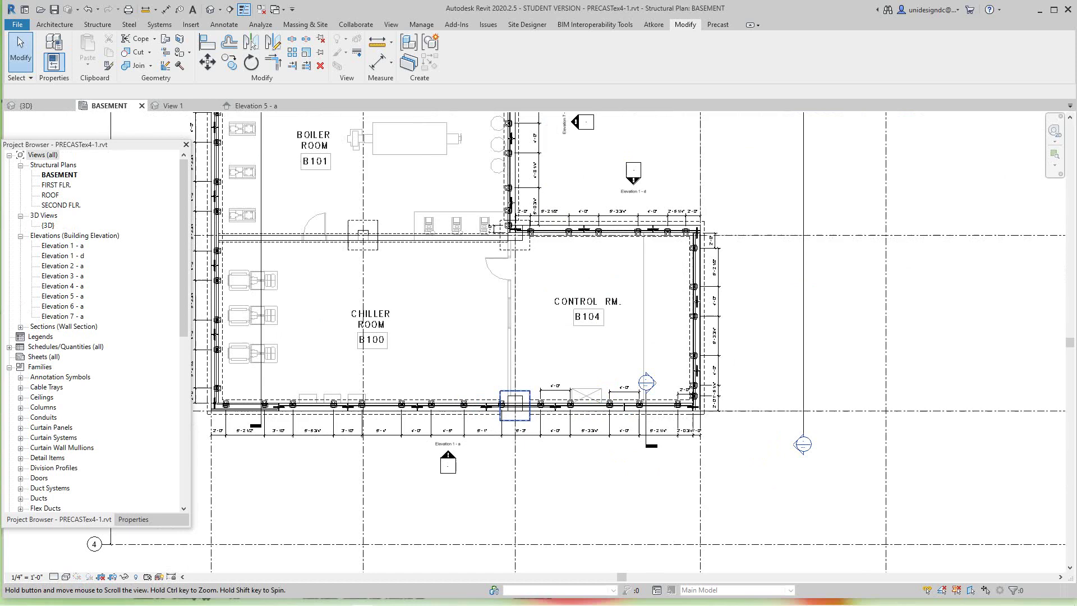
{"action": "scroll", "coordinate": [462, 461], "scroll_direction": "up", "scroll_amount": 1}
{"action": "scroll", "coordinate": [463, 461], "scroll_direction": "up", "scroll_amount": 2}
{"action": "scroll", "coordinate": [463, 462], "scroll_direction": "up", "scroll_amount": 2}
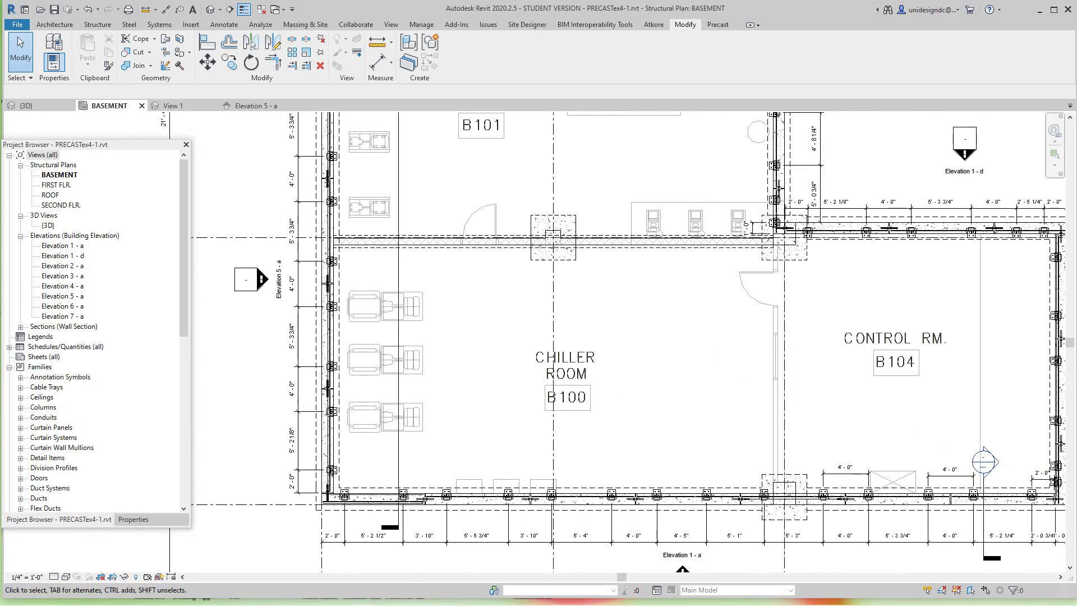
{"action": "middle_click_drag", "start_coordinate": [463, 461], "coordinate": [586, 570]}
{"action": "mouse_move", "coordinate": [361, 118]}
{"action": "middle_mouse_down"}
{"action": "mouse_move", "coordinate": [411, 252]}
{"action": "mouse_move", "coordinate": [399, 203]}
{"action": "middle_mouse_up"}
{"action": "scroll", "coordinate": [411, 252], "scroll_direction": "down", "scroll_amount": 1}
{"action": "scroll", "coordinate": [325, 330], "scroll_direction": "down", "scroll_amount": 1}
{"action": "scroll", "coordinate": [325, 330], "scroll_direction": "up", "scroll_amount": 2}
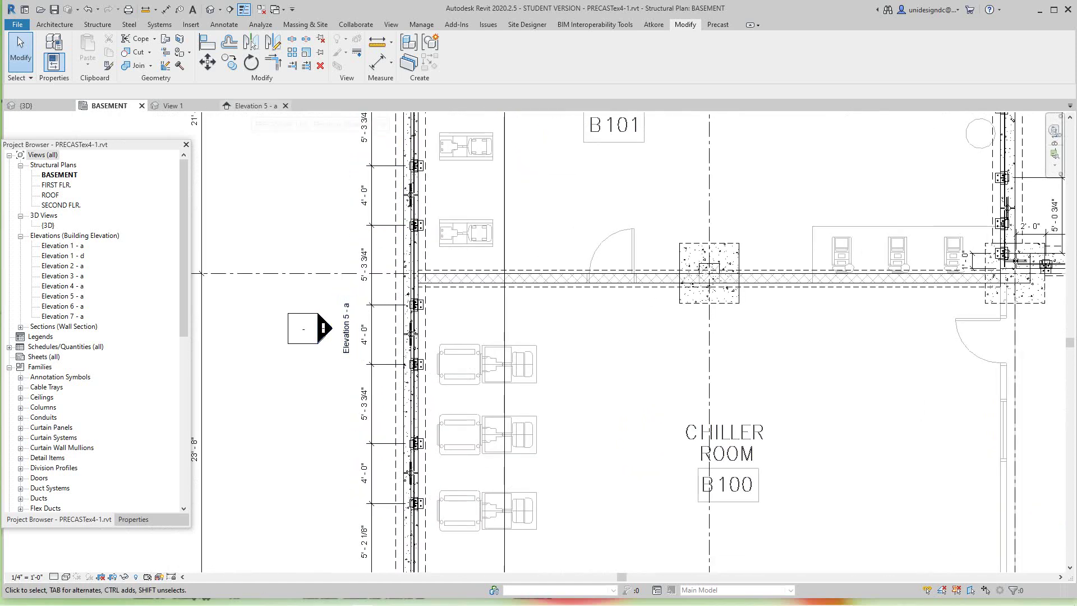
Step: Open Elevation 5 - a and frame the whole precast wall panel
{"action": "double_click", "coordinate": [325, 328]}
{"action": "scroll", "coordinate": [325, 328], "scroll_direction": "down", "scroll_amount": 1}
{"action": "middle_click_drag", "start_coordinate": [325, 328], "coordinate": [395, 362]}
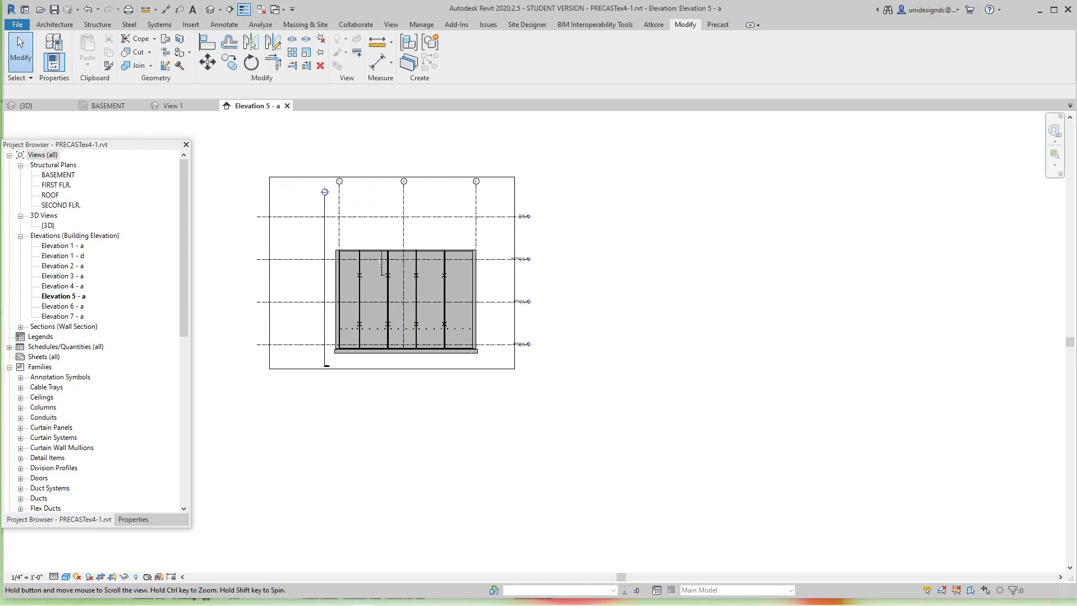
{"action": "scroll", "coordinate": [461, 294], "scroll_direction": "up", "scroll_amount": 2}
{"action": "middle_click_drag", "start_coordinate": [461, 295], "coordinate": [555, 303]}
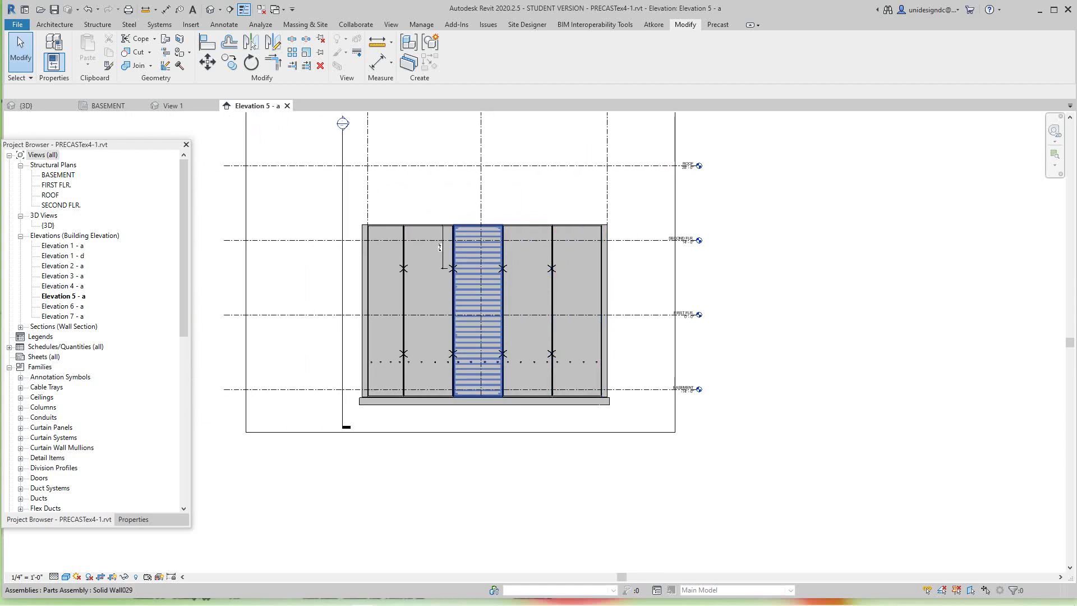
{"action": "scroll", "coordinate": [435, 307], "scroll_direction": "up", "scroll_amount": 1}
{"action": "scroll", "coordinate": [435, 307], "scroll_direction": "up", "scroll_amount": 1}
{"action": "scroll", "coordinate": [435, 306], "scroll_direction": "up", "scroll_amount": 1}
{"action": "scroll", "coordinate": [435, 306], "scroll_direction": "up", "scroll_amount": 1}
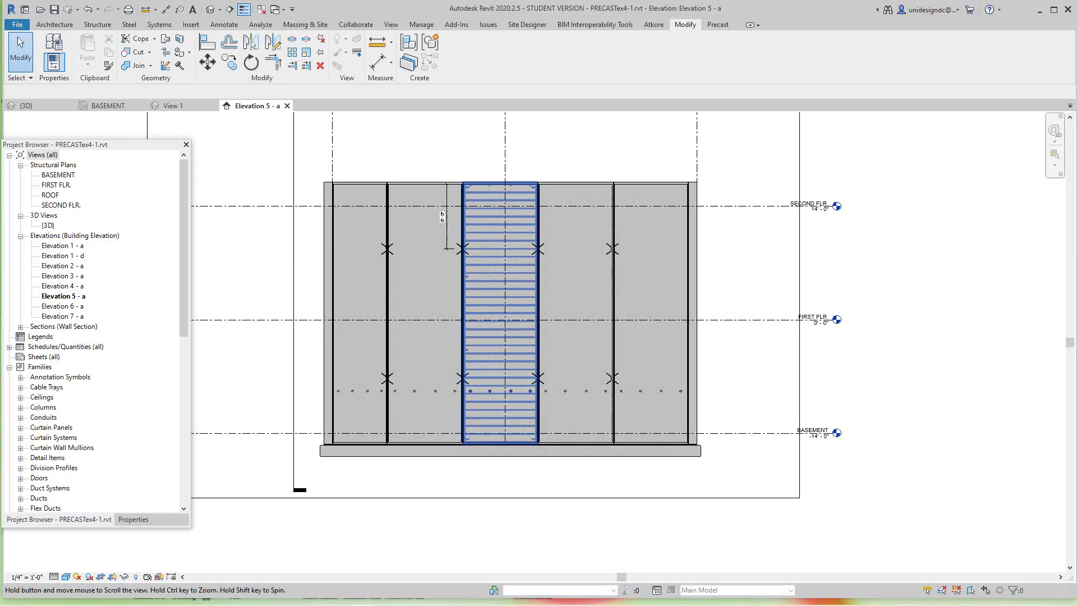
{"action": "middle_click_drag", "start_coordinate": [506, 311], "coordinate": [527, 326]}
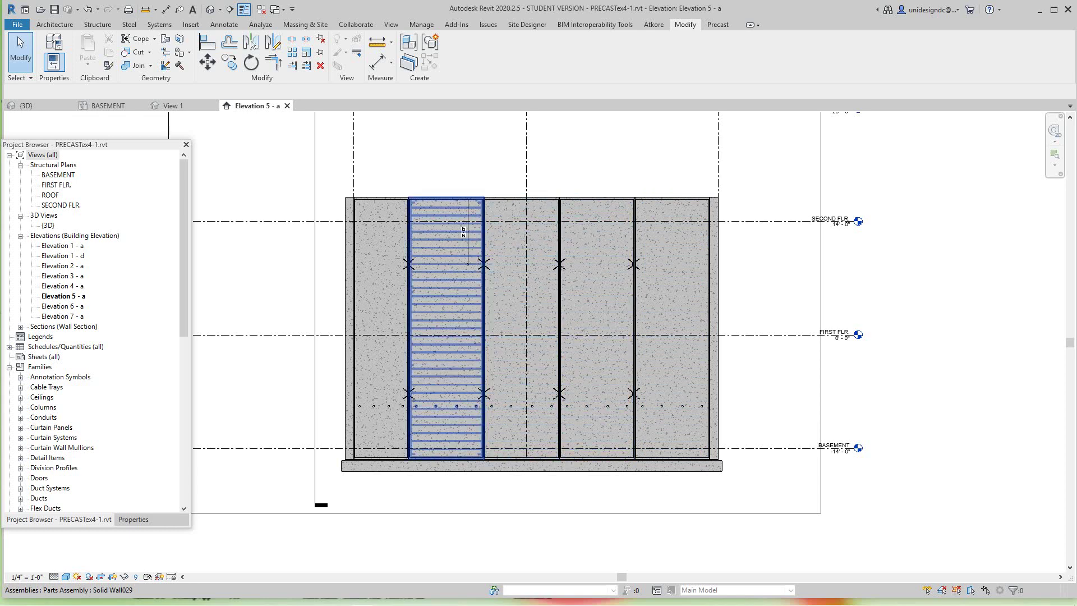
Step: Set Elevation 5 - a to Wireframe and start a DI dimension string with 2'-9" and 4'-0" segments
{"action": "left_click", "coordinate": [65, 576]}
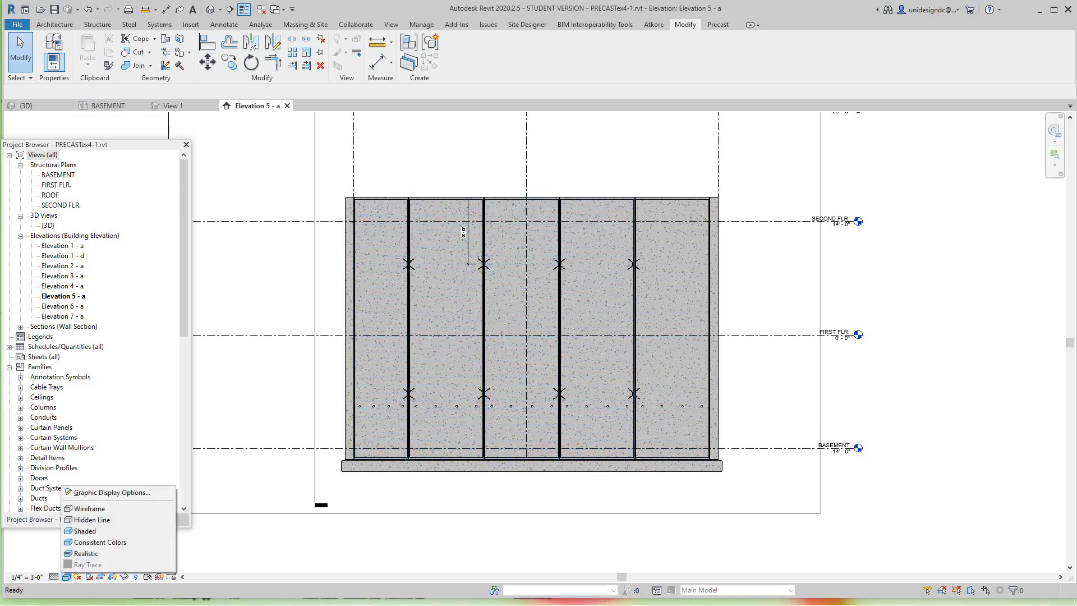
{"action": "left_click", "coordinate": [85, 509]}
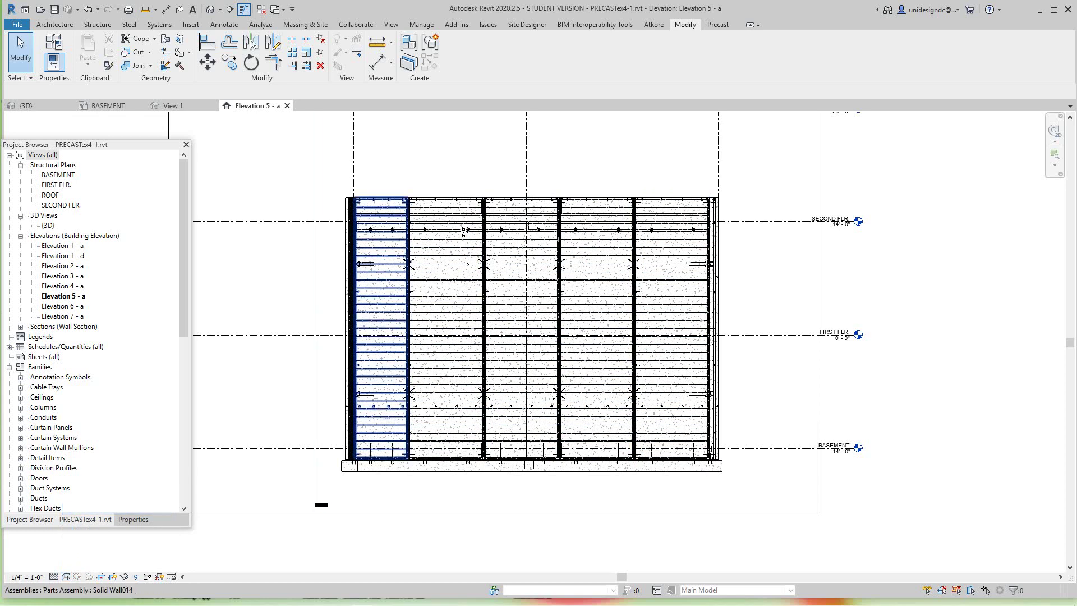
{"action": "scroll", "coordinate": [412, 212], "scroll_direction": "up", "scroll_amount": 1}
{"action": "scroll", "coordinate": [412, 212], "scroll_direction": "up", "scroll_amount": 2}
{"action": "scroll", "coordinate": [413, 212], "scroll_direction": "up", "scroll_amount": 1}
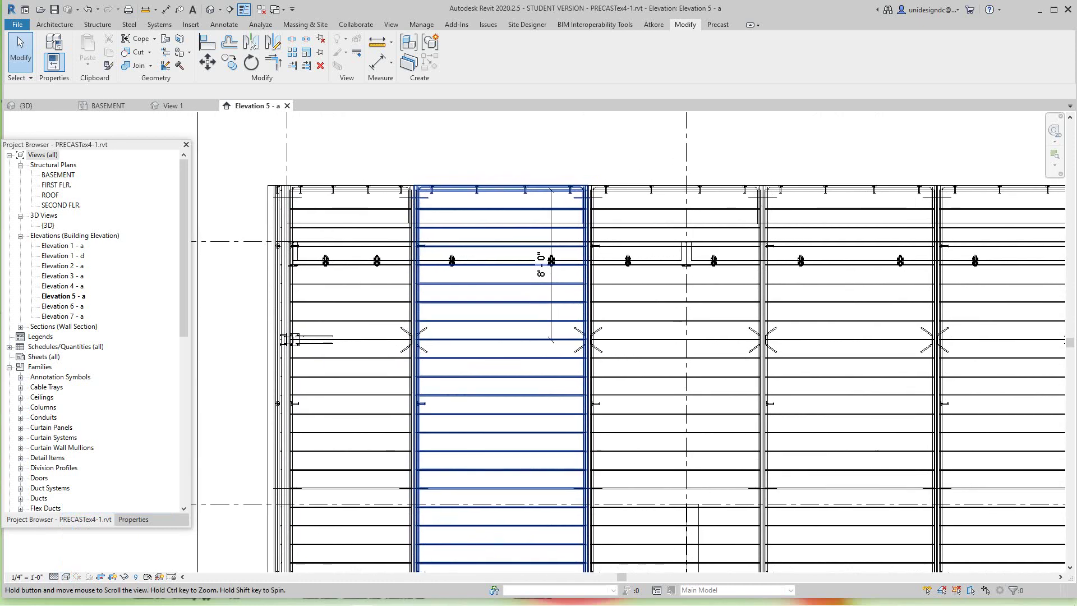
{"action": "scroll", "coordinate": [449, 267], "scroll_direction": "down", "scroll_amount": 2}
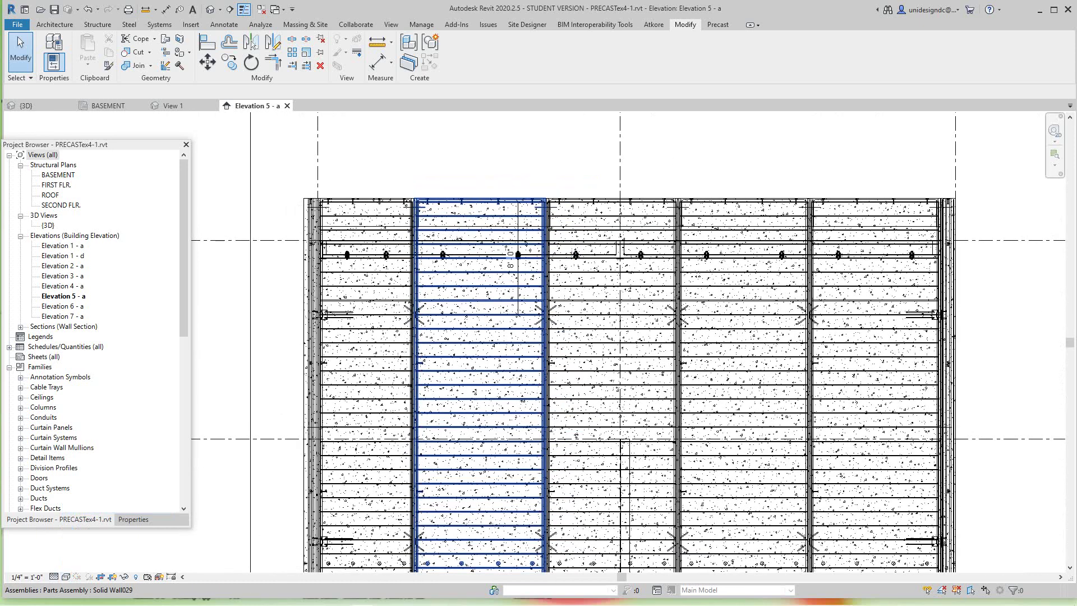
{"action": "scroll", "coordinate": [347, 214], "scroll_direction": "up", "scroll_amount": 2}
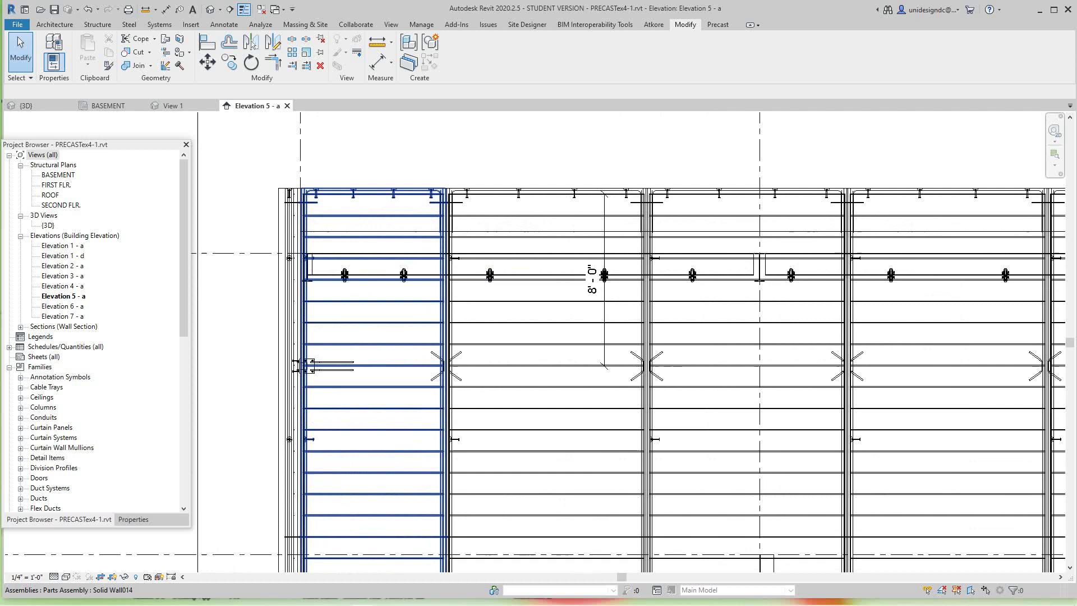
{"action": "key", "text": "d"}
{"action": "key", "text": "i"}
{"action": "scroll", "coordinate": [634, 281], "scroll_direction": "up", "scroll_amount": 1}
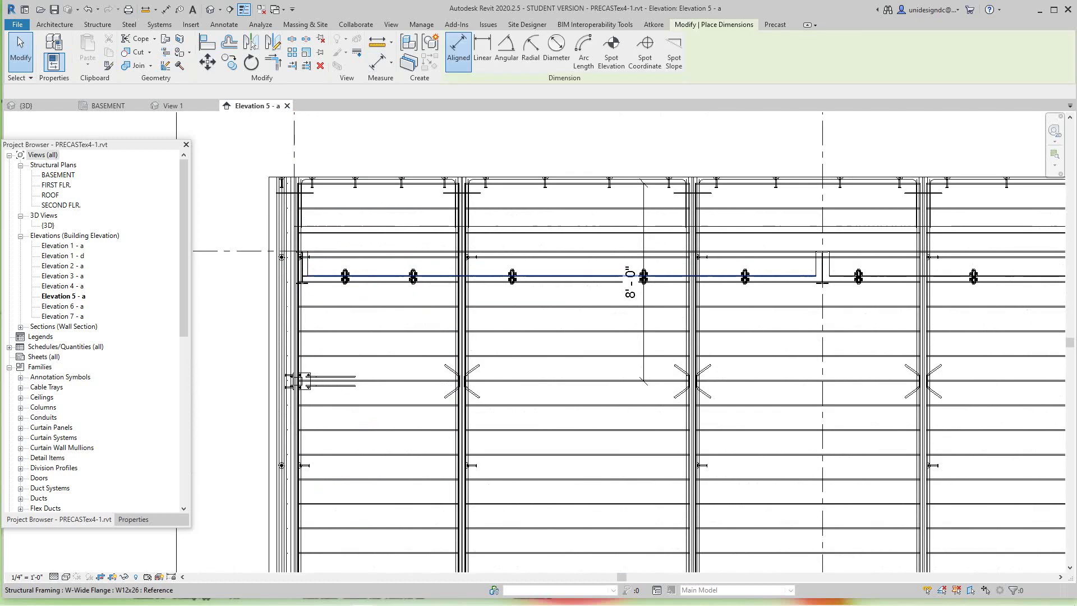
{"action": "scroll", "coordinate": [634, 282], "scroll_direction": "up", "scroll_amount": 2}
{"action": "scroll", "coordinate": [634, 282], "scroll_direction": "up", "scroll_amount": 1}
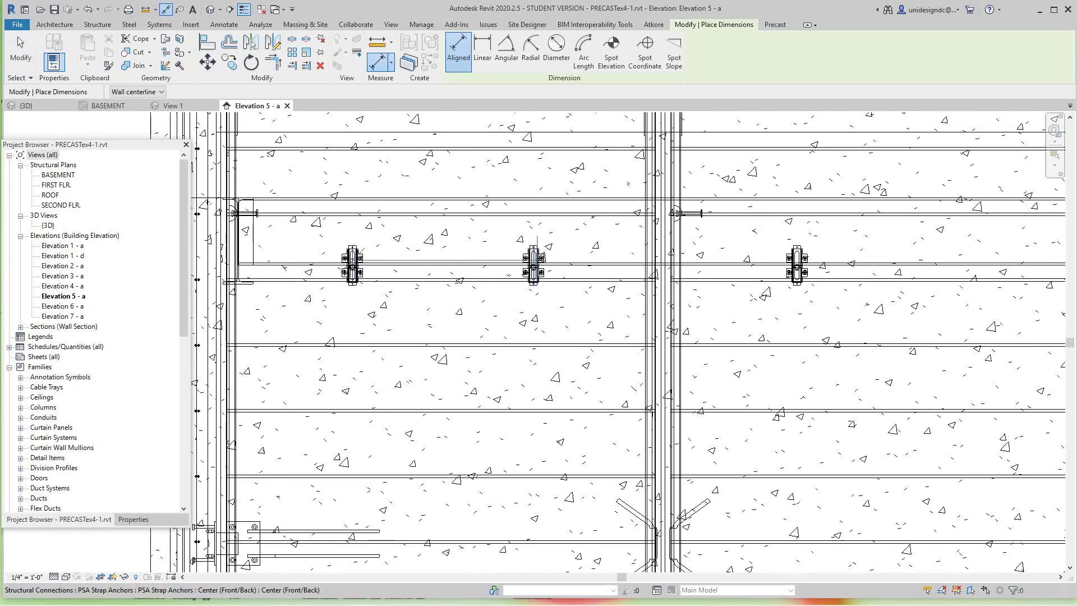
{"action": "left_click", "coordinate": [533, 259]}
{"action": "scroll", "coordinate": [505, 211], "scroll_direction": "down", "scroll_amount": 3}
{"action": "scroll", "coordinate": [673, 311], "scroll_direction": "up", "scroll_amount": 1}
{"action": "scroll", "coordinate": [850, 395], "scroll_direction": "up", "scroll_amount": 1}
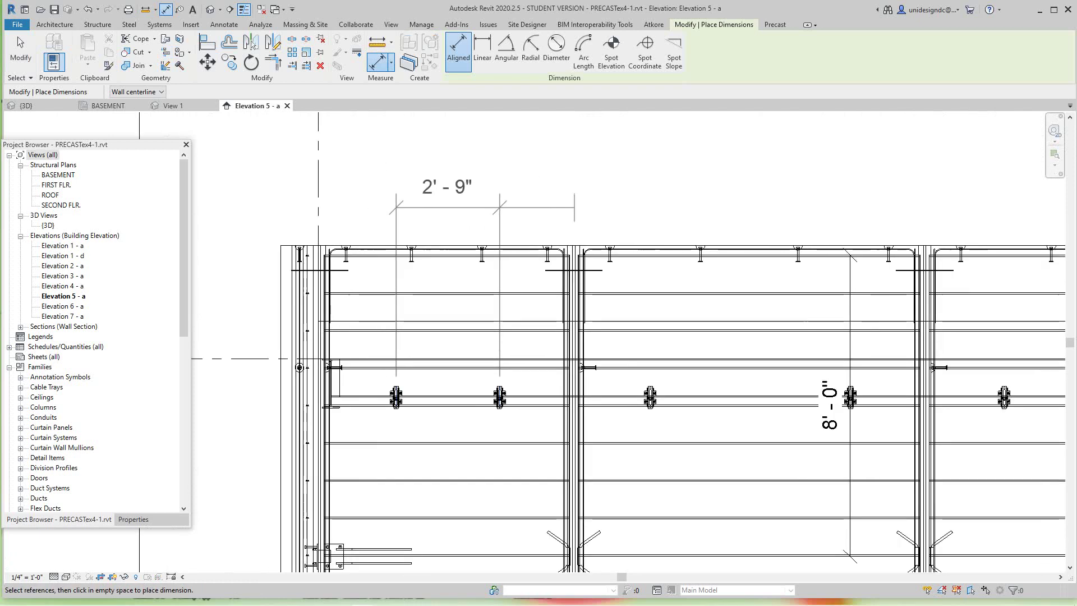
{"action": "left_click", "coordinate": [657, 387]}
{"action": "left_click", "coordinate": [589, 247]}
{"action": "scroll", "coordinate": [589, 248], "scroll_direction": "down", "scroll_amount": 1}
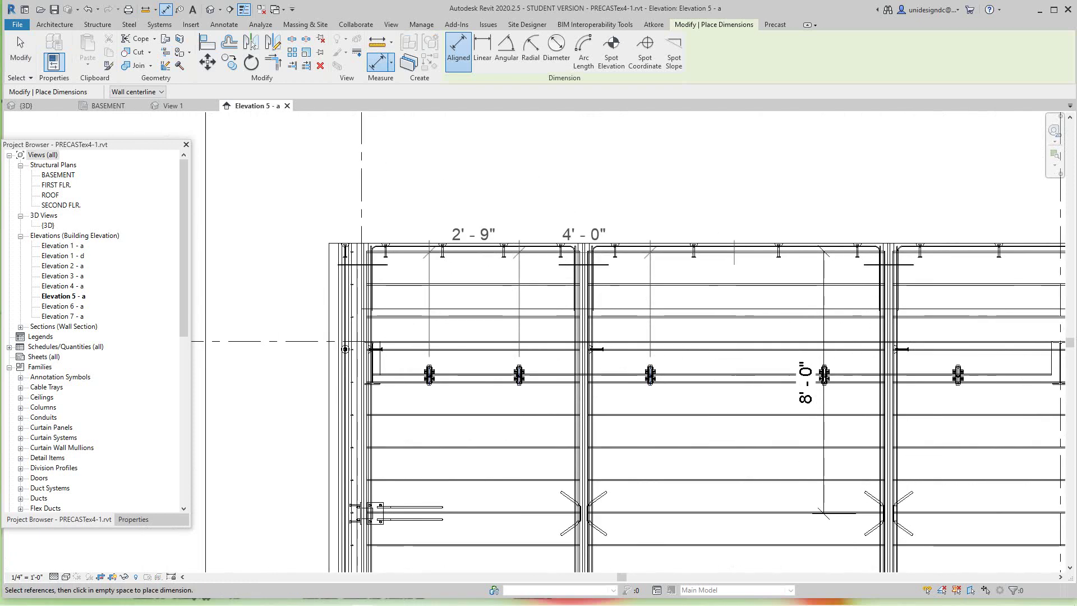
Step: Extend the dimension string along the wall with the 4'-7 3/4" segment and further anchors
{"action": "mouse_move", "coordinate": [589, 248]}
{"action": "middle_mouse_down"}
{"action": "mouse_move", "coordinate": [488, 206]}
{"action": "mouse_move", "coordinate": [240, 328]}
{"action": "middle_mouse_up"}
{"action": "scroll", "coordinate": [240, 329], "scroll_direction": "up", "scroll_amount": 1}
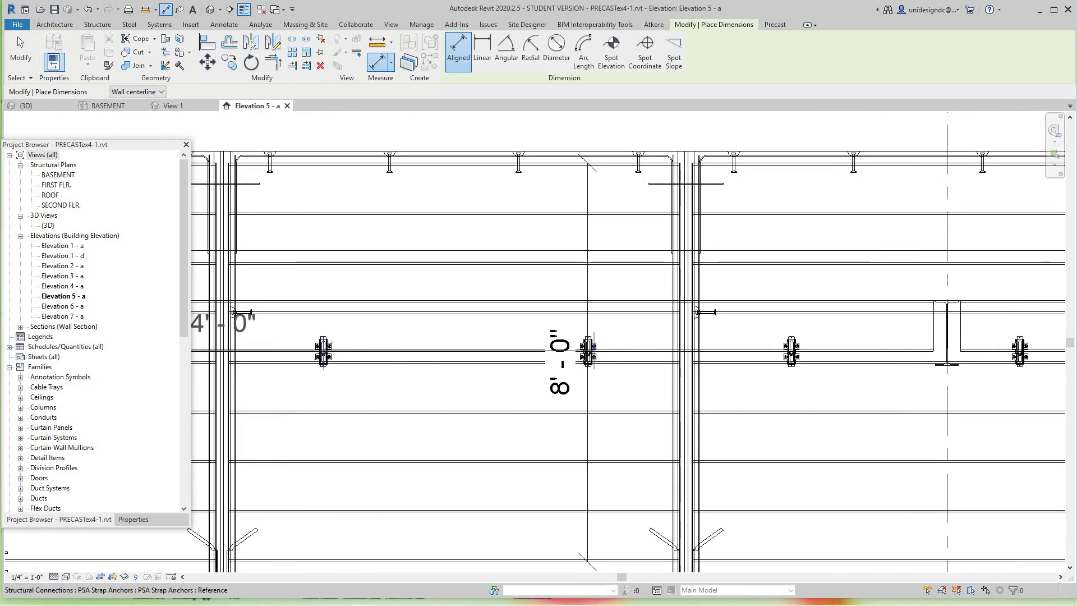
{"action": "scroll", "coordinate": [588, 255], "scroll_direction": "down", "scroll_amount": 1}
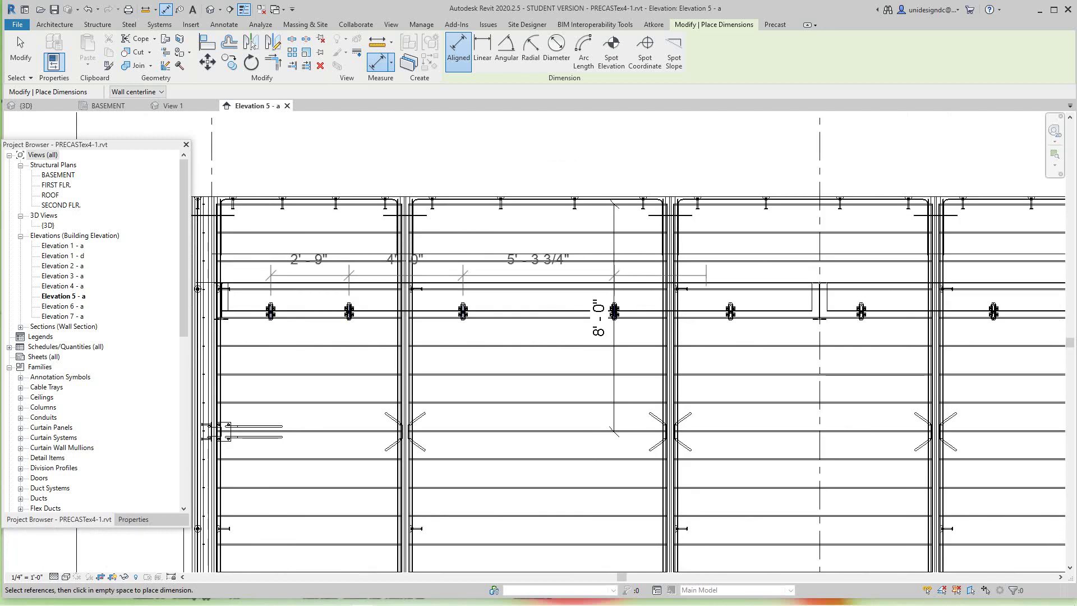
{"action": "scroll", "coordinate": [588, 256], "scroll_direction": "up", "scroll_amount": 2}
{"action": "middle_click_drag", "start_coordinate": [900, 165], "coordinate": [757, 245]}
{"action": "scroll", "coordinate": [588, 265], "scroll_direction": "down", "scroll_amount": 2}
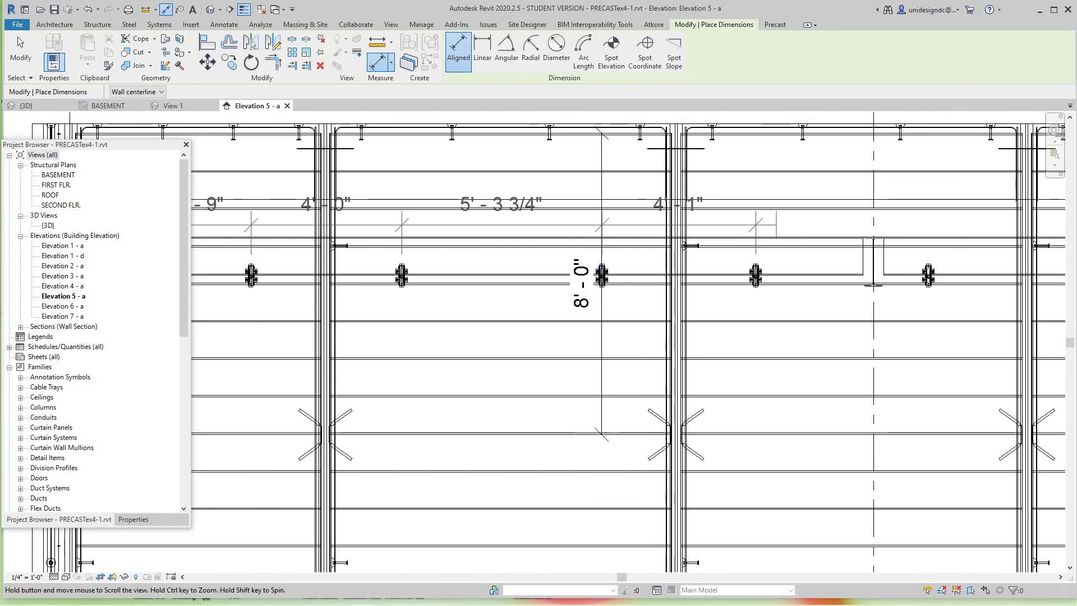
{"action": "middle_click_drag", "start_coordinate": [588, 265], "coordinate": [395, 313]}
{"action": "scroll", "coordinate": [396, 313], "scroll_direction": "up", "scroll_amount": 2}
{"action": "scroll", "coordinate": [396, 313], "scroll_direction": "up", "scroll_amount": 1}
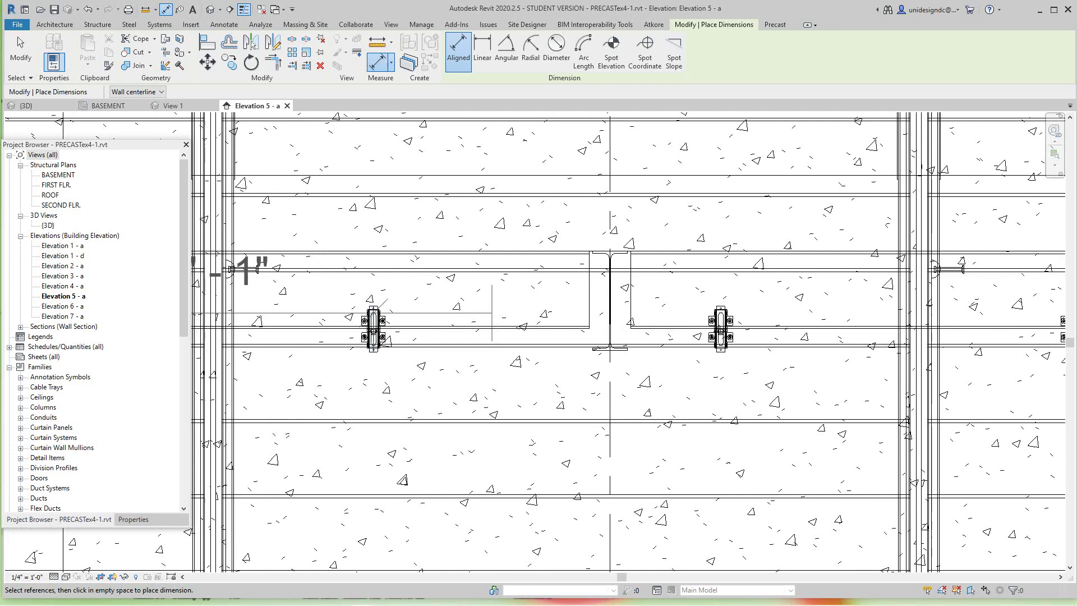
{"action": "scroll", "coordinate": [396, 313], "scroll_direction": "down", "scroll_amount": 2}
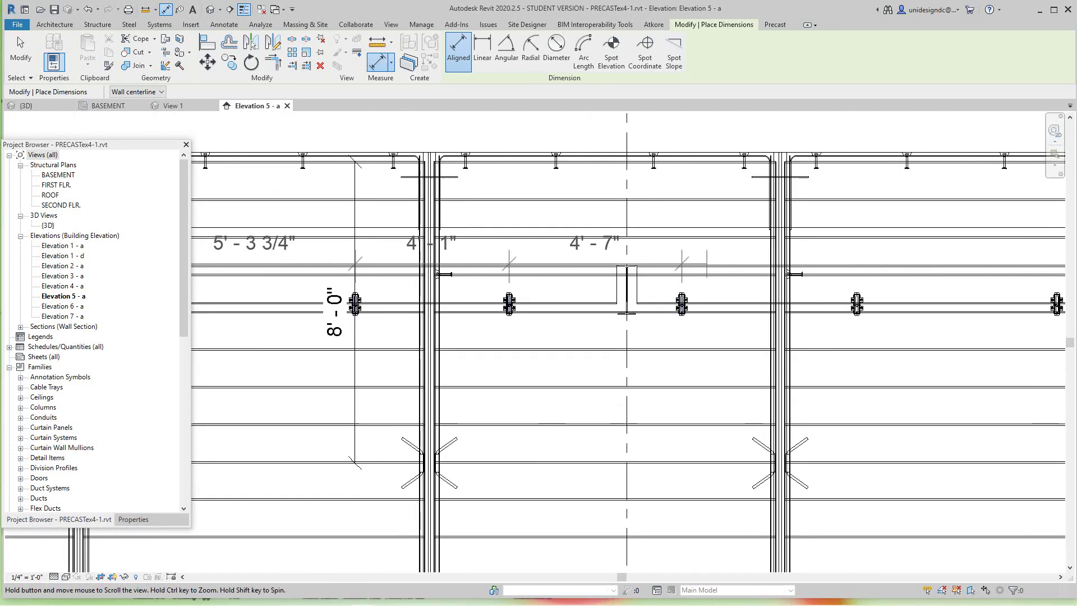
{"action": "middle_click_drag", "start_coordinate": [395, 313], "coordinate": [464, 333]}
{"action": "scroll", "coordinate": [463, 333], "scroll_direction": "up", "scroll_amount": 1}
{"action": "scroll", "coordinate": [464, 333], "scroll_direction": "up", "scroll_amount": 1}
{"action": "left_click", "coordinate": [728, 313]}
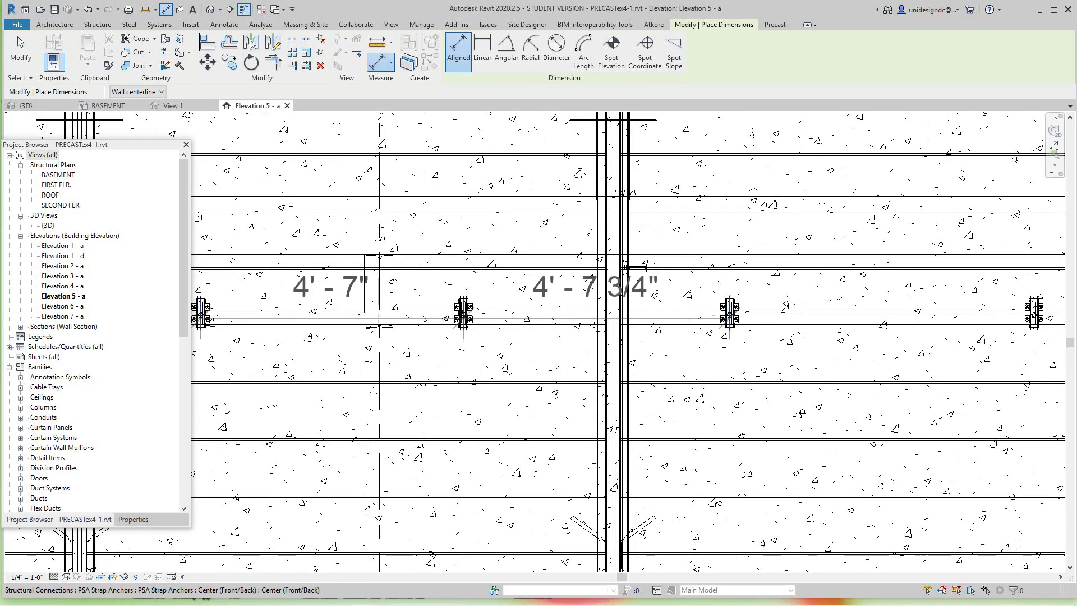
{"action": "scroll", "coordinate": [728, 314], "scroll_direction": "down", "scroll_amount": 2}
{"action": "scroll", "coordinate": [714, 314], "scroll_direction": "up", "scroll_amount": 2}
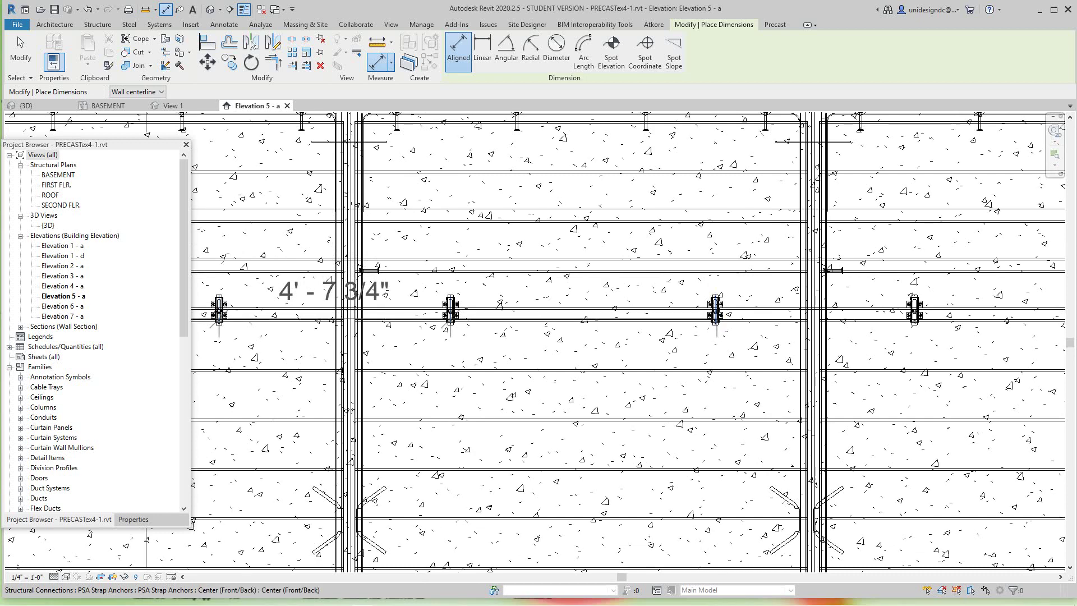
{"action": "scroll", "coordinate": [714, 313], "scroll_direction": "down", "scroll_amount": 2}
{"action": "middle_click_drag", "start_coordinate": [715, 313], "coordinate": [601, 313]}
{"action": "scroll", "coordinate": [633, 313], "scroll_direction": "up", "scroll_amount": 2}
{"action": "left_click", "coordinate": [633, 313]}
{"action": "scroll", "coordinate": [633, 313], "scroll_direction": "down", "scroll_amount": 2}
{"action": "scroll", "coordinate": [634, 304], "scroll_direction": "up", "scroll_amount": 2}
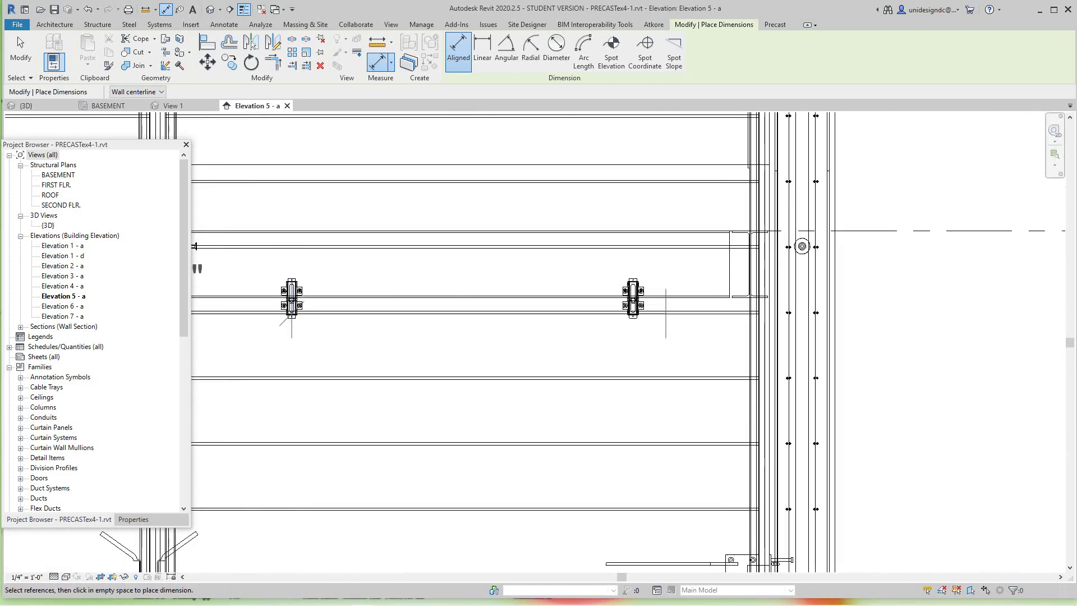
{"action": "scroll", "coordinate": [635, 303], "scroll_direction": "up", "scroll_amount": 2}
{"action": "scroll", "coordinate": [623, 292], "scroll_direction": "down", "scroll_amount": 2}
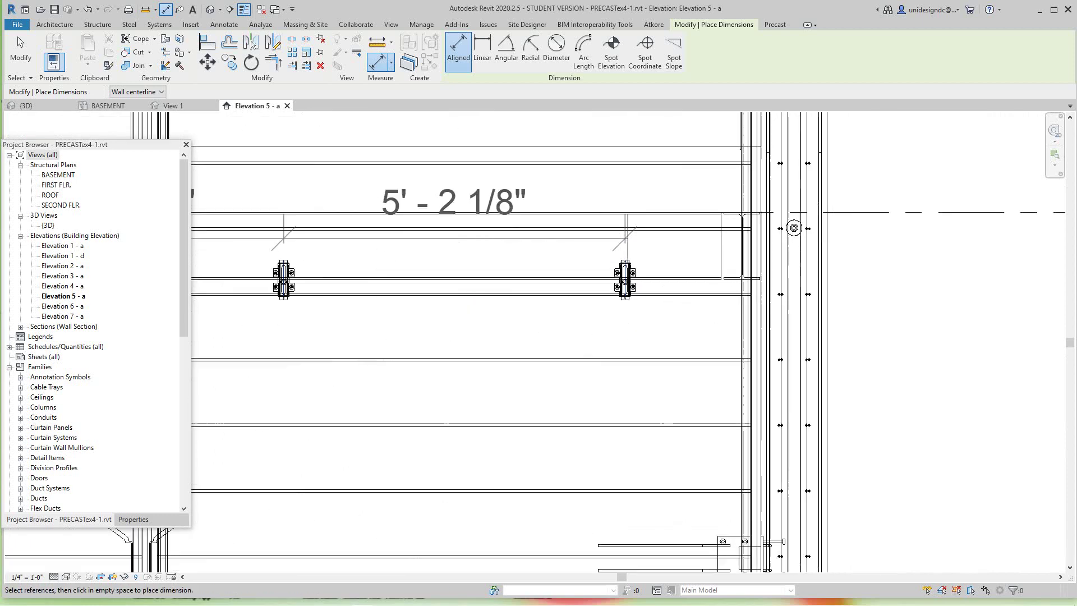
{"action": "scroll", "coordinate": [623, 293], "scroll_direction": "down", "scroll_amount": 1}
{"action": "middle_click_drag", "start_coordinate": [697, 406], "coordinate": [691, 455]}
{"action": "scroll", "coordinate": [692, 454], "scroll_direction": "up", "scroll_amount": 2}
{"action": "scroll", "coordinate": [691, 455], "scroll_direction": "up", "scroll_amount": 2}
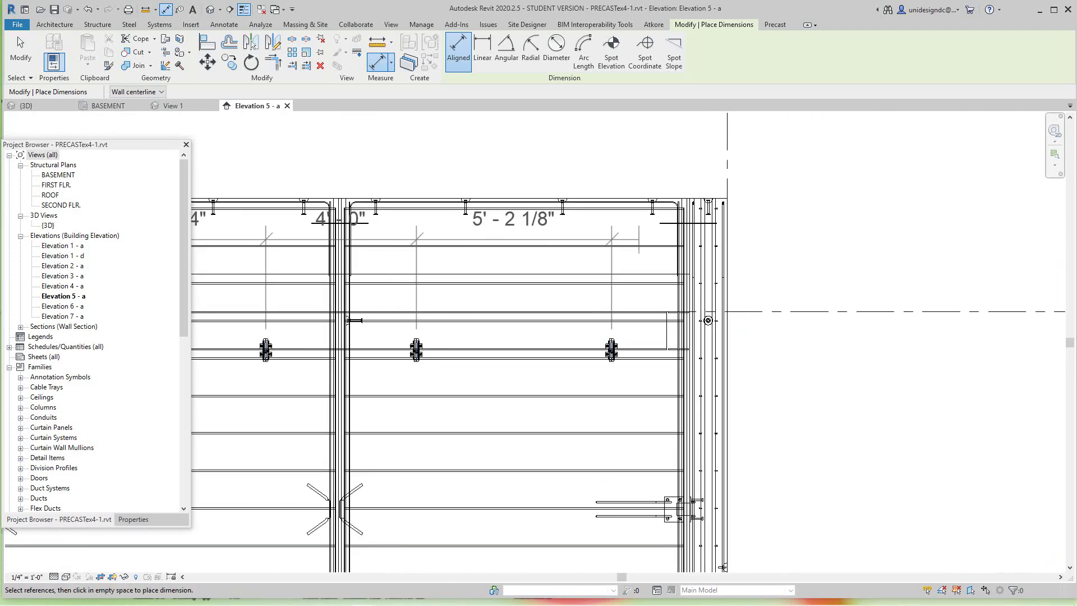
{"action": "scroll", "coordinate": [708, 320], "scroll_direction": "up", "scroll_amount": 1}
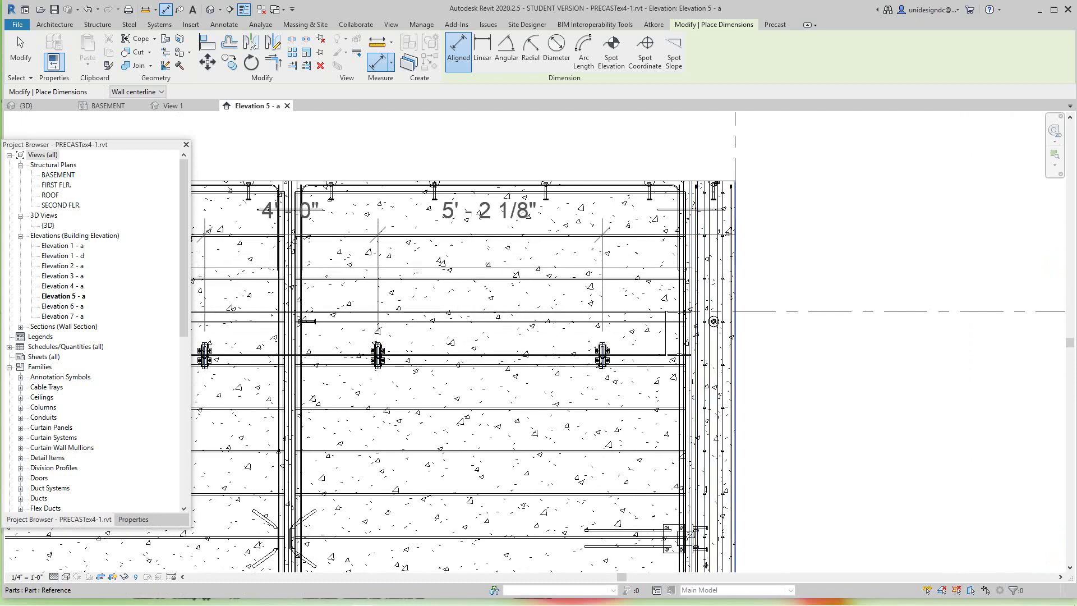
{"action": "scroll", "coordinate": [713, 320], "scroll_direction": "down", "scroll_amount": 1}
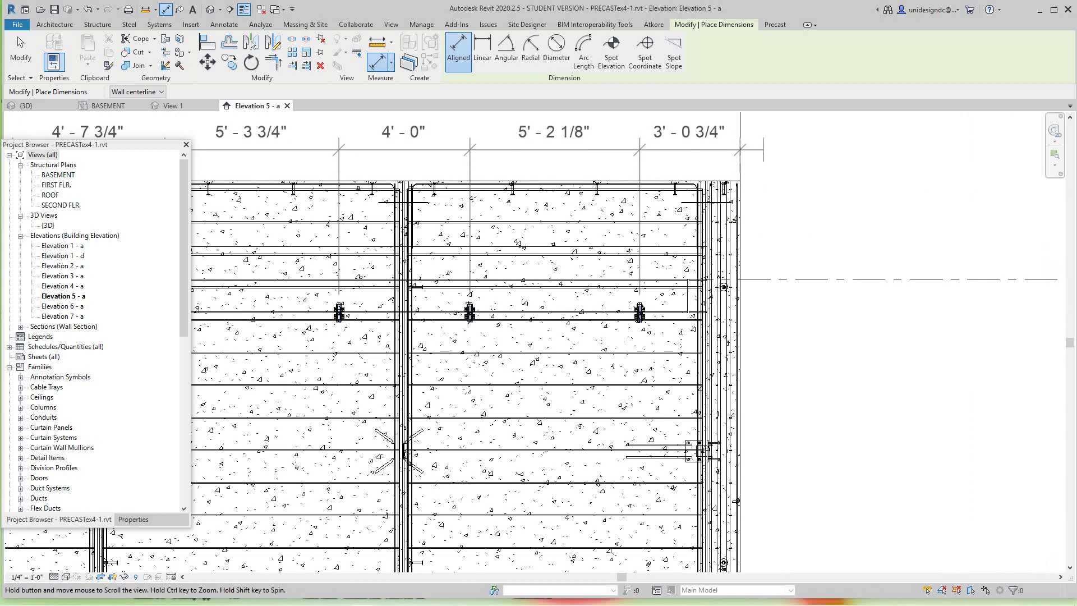
{"action": "middle_click_drag", "start_coordinate": [713, 321], "coordinate": [709, 403]}
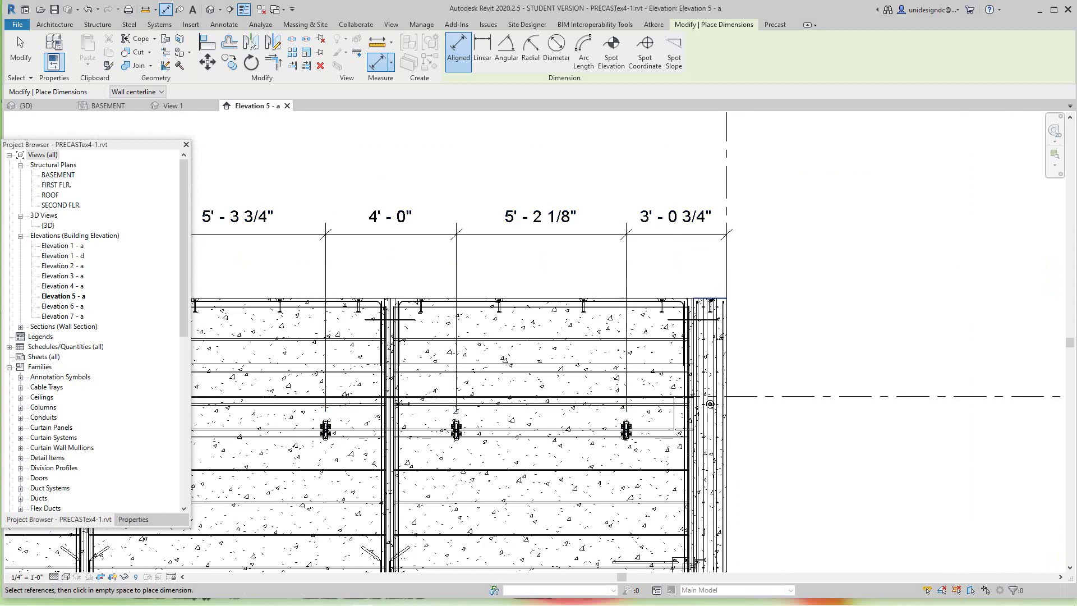
{"action": "scroll", "coordinate": [709, 404], "scroll_direction": "down", "scroll_amount": 2}
{"action": "mouse_move", "coordinate": [709, 404]}
{"action": "middle_mouse_down"}
{"action": "mouse_move", "coordinate": [623, 193]}
{"action": "mouse_move", "coordinate": [732, 205]}
{"action": "middle_mouse_up"}
{"action": "scroll", "coordinate": [552, 273], "scroll_direction": "down", "scroll_amount": 2}
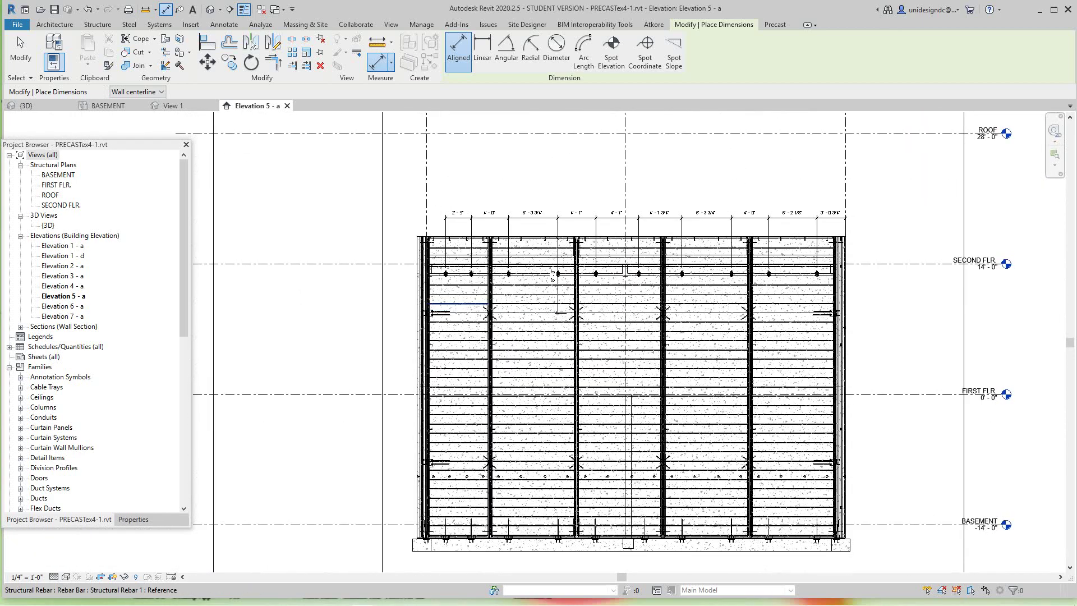
{"action": "scroll", "coordinate": [552, 273], "scroll_direction": "up", "scroll_amount": 1}
{"action": "scroll", "coordinate": [589, 267], "scroll_direction": "up", "scroll_amount": 1}
{"action": "scroll", "coordinate": [637, 247], "scroll_direction": "up", "scroll_amount": 1}
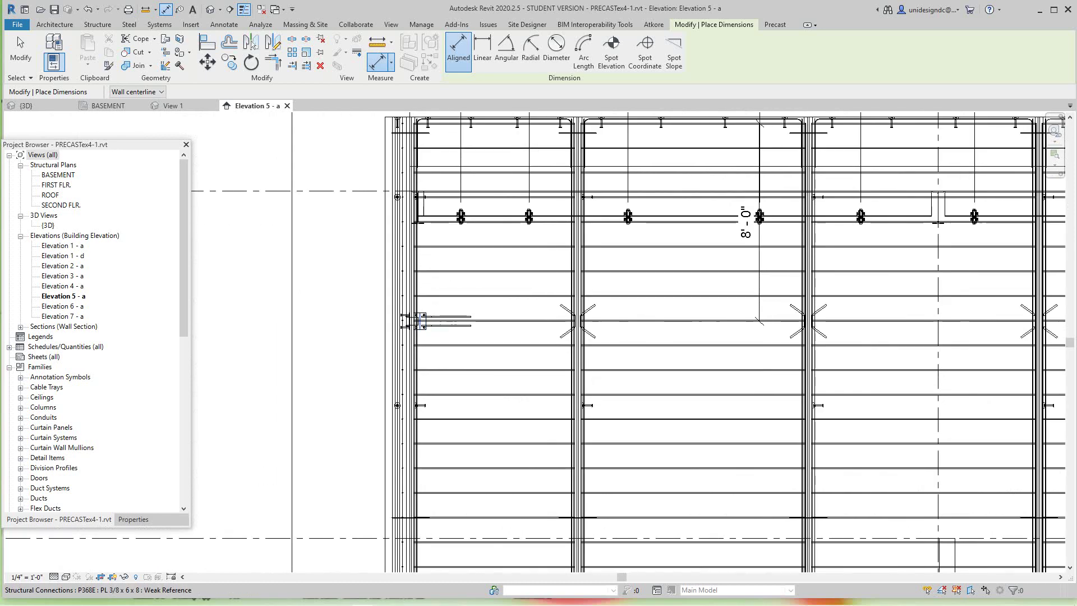
{"action": "scroll", "coordinate": [740, 228], "scroll_direction": "up", "scroll_amount": 1}
{"action": "scroll", "coordinate": [793, 193], "scroll_direction": "up", "scroll_amount": 1}
{"action": "scroll", "coordinate": [390, 319], "scroll_direction": "down", "scroll_amount": 1}
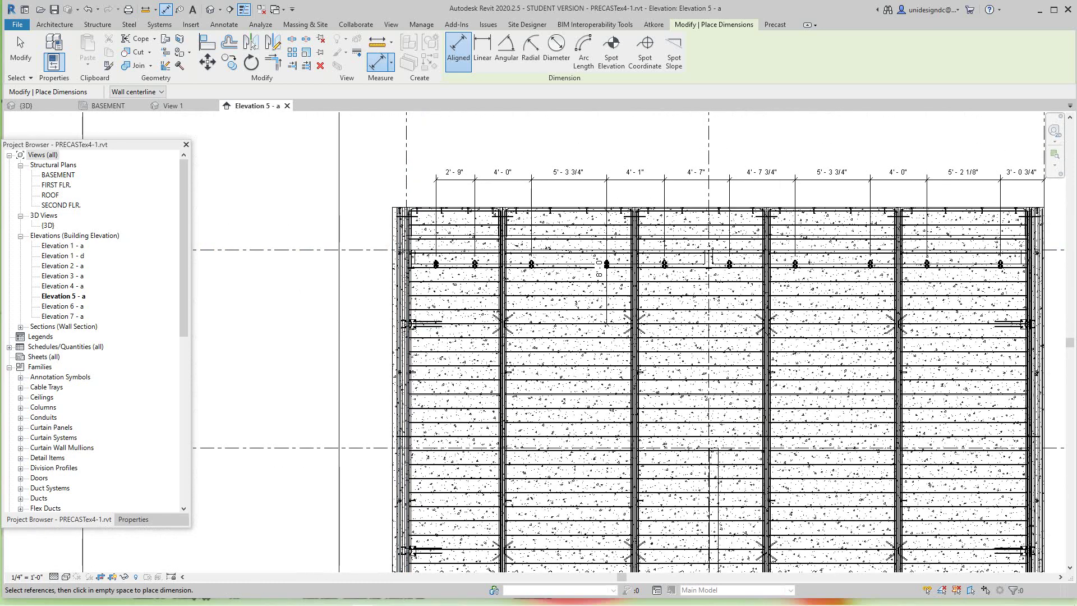
{"action": "scroll", "coordinate": [384, 255], "scroll_direction": "up", "scroll_amount": 1}
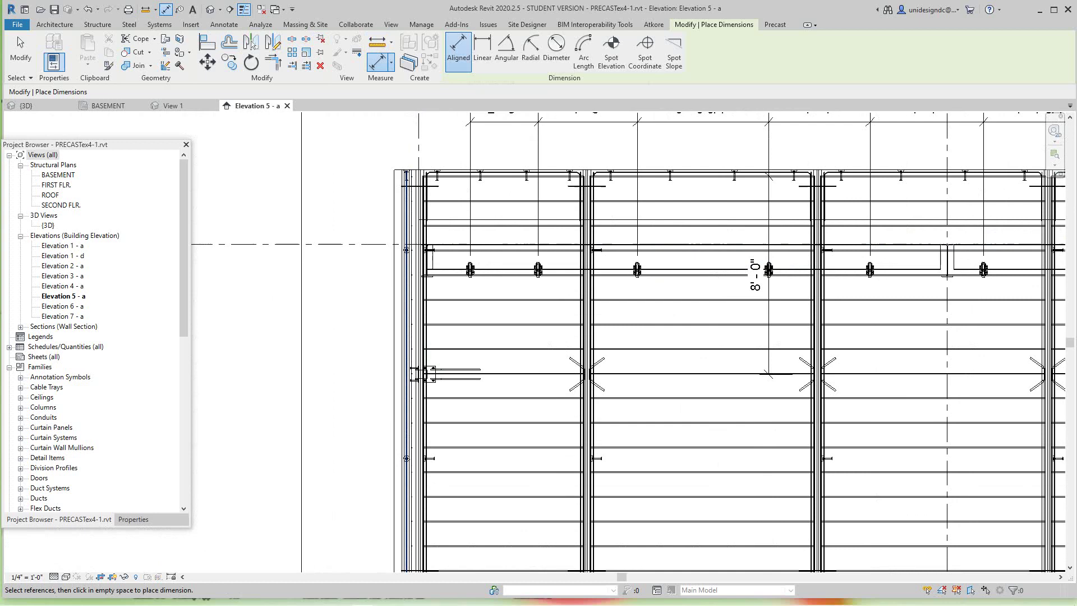
{"action": "scroll", "coordinate": [427, 375], "scroll_direction": "up", "scroll_amount": 1}
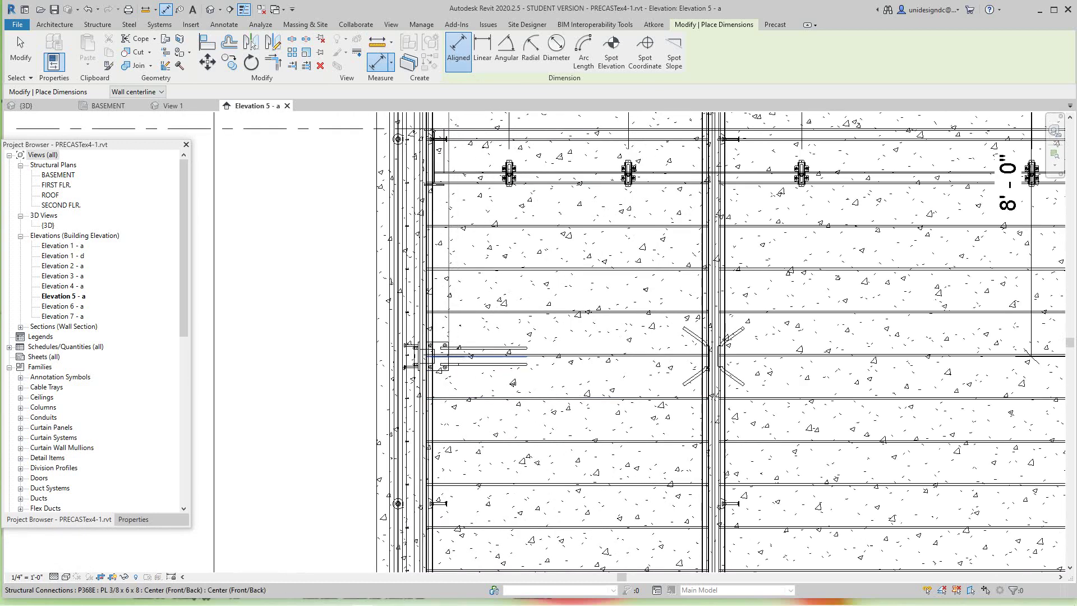
{"action": "scroll", "coordinate": [337, 156], "scroll_direction": "down", "scroll_amount": 2}
{"action": "scroll", "coordinate": [341, 211], "scroll_direction": "up", "scroll_amount": 2}
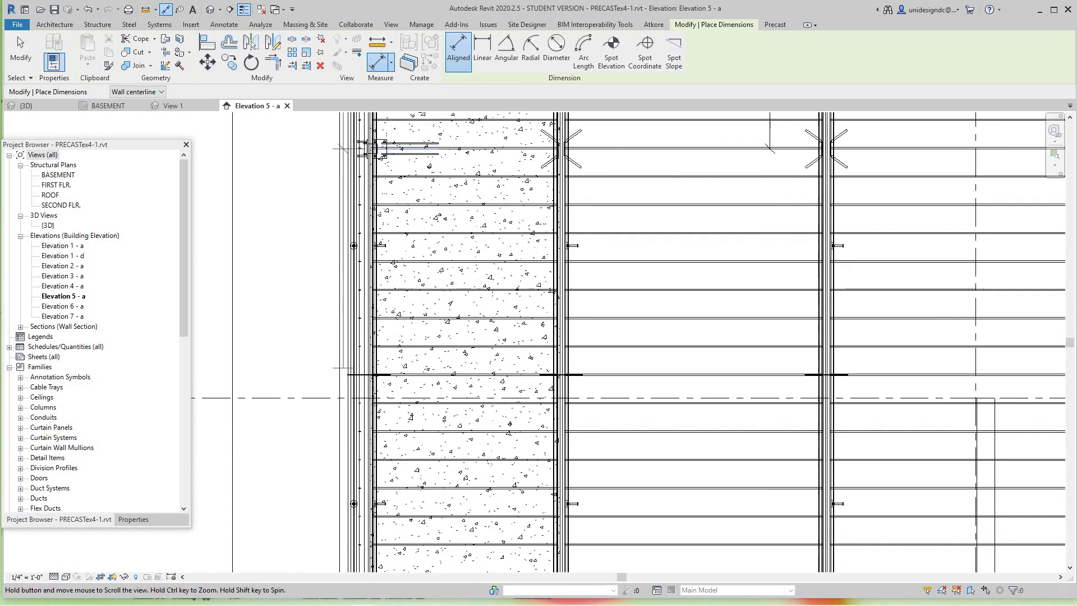
{"action": "scroll", "coordinate": [341, 215], "scroll_direction": "down", "scroll_amount": 1}
{"action": "scroll", "coordinate": [354, 514], "scroll_direction": "up", "scroll_amount": 1}
{"action": "scroll", "coordinate": [353, 513], "scroll_direction": "up", "scroll_amount": 1}
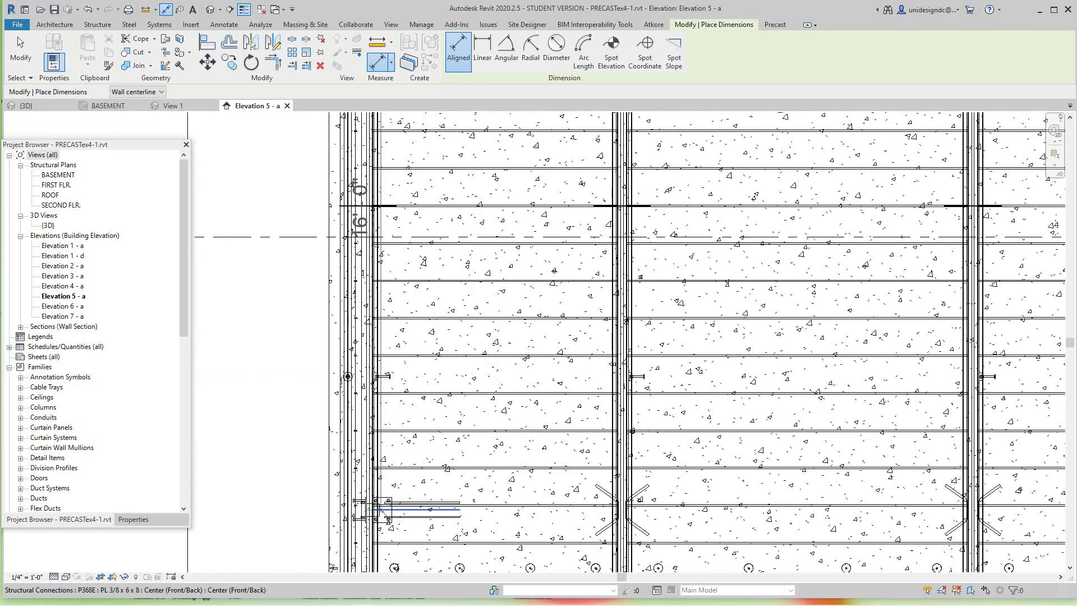
{"action": "scroll", "coordinate": [382, 509], "scroll_direction": "down", "scroll_amount": 2}
{"action": "scroll", "coordinate": [337, 505], "scroll_direction": "up", "scroll_amount": 2}
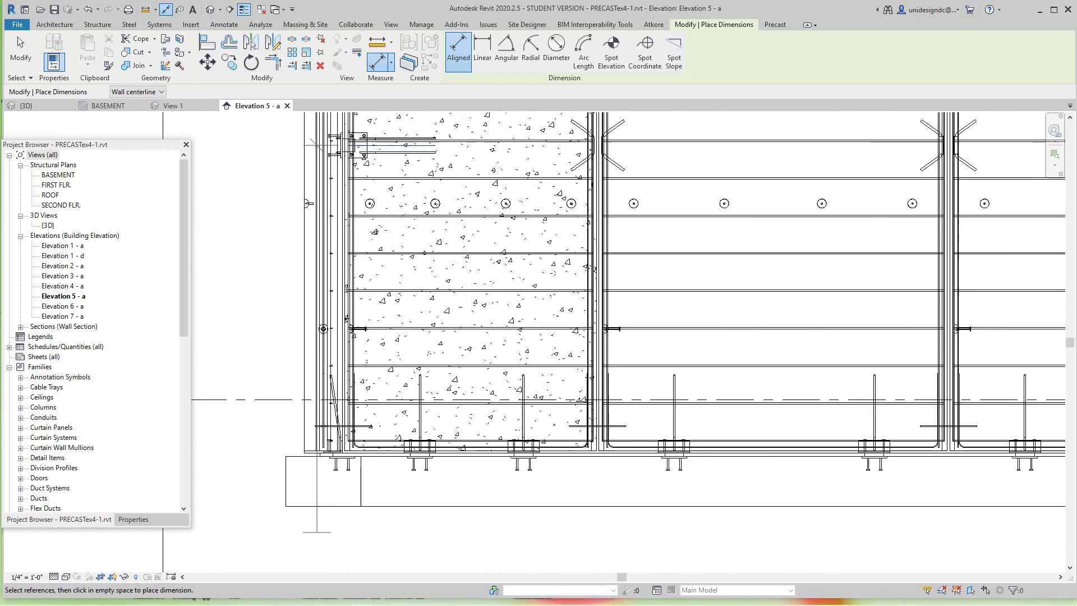
{"action": "scroll", "coordinate": [349, 491], "scroll_direction": "up", "scroll_amount": 2}
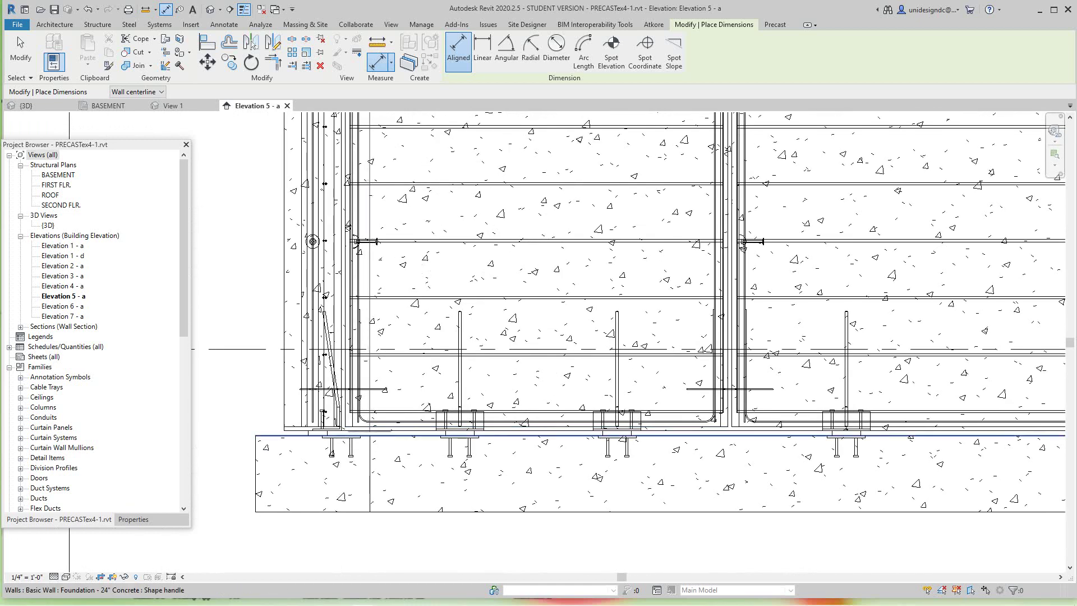
Step: Place the final 8'-1 1/4" vertical dimension beside the wall and exit the dimension tool
{"action": "left_click", "coordinate": [217, 404]}
{"action": "scroll", "coordinate": [222, 411], "scroll_direction": "down", "scroll_amount": 2}
{"action": "middle_click_drag", "start_coordinate": [261, 206], "coordinate": [333, 210]}
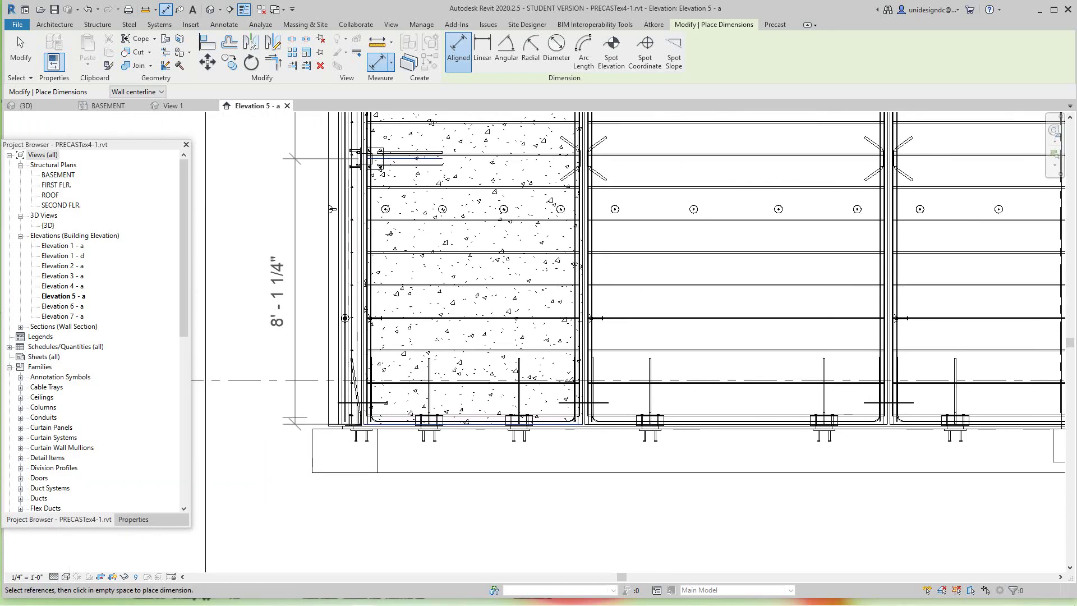
{"action": "scroll", "coordinate": [200, 481], "scroll_direction": "down", "scroll_amount": 3}
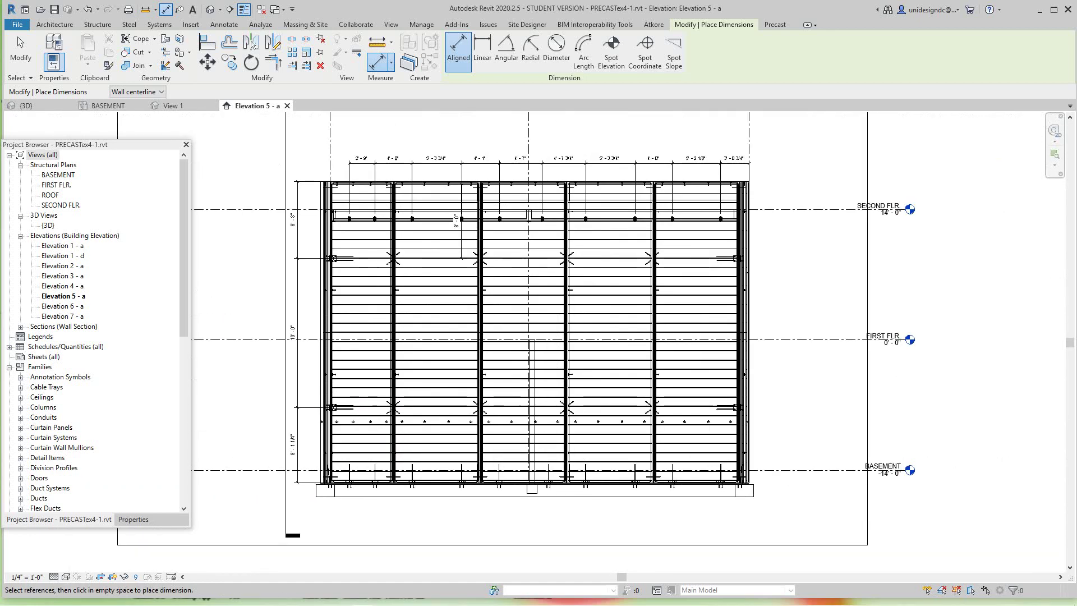
{"action": "scroll", "coordinate": [199, 481], "scroll_direction": "up", "scroll_amount": 1}
{"action": "scroll", "coordinate": [200, 481], "scroll_direction": "up", "scroll_amount": 2}
{"action": "scroll", "coordinate": [199, 481], "scroll_direction": "down", "scroll_amount": 3}
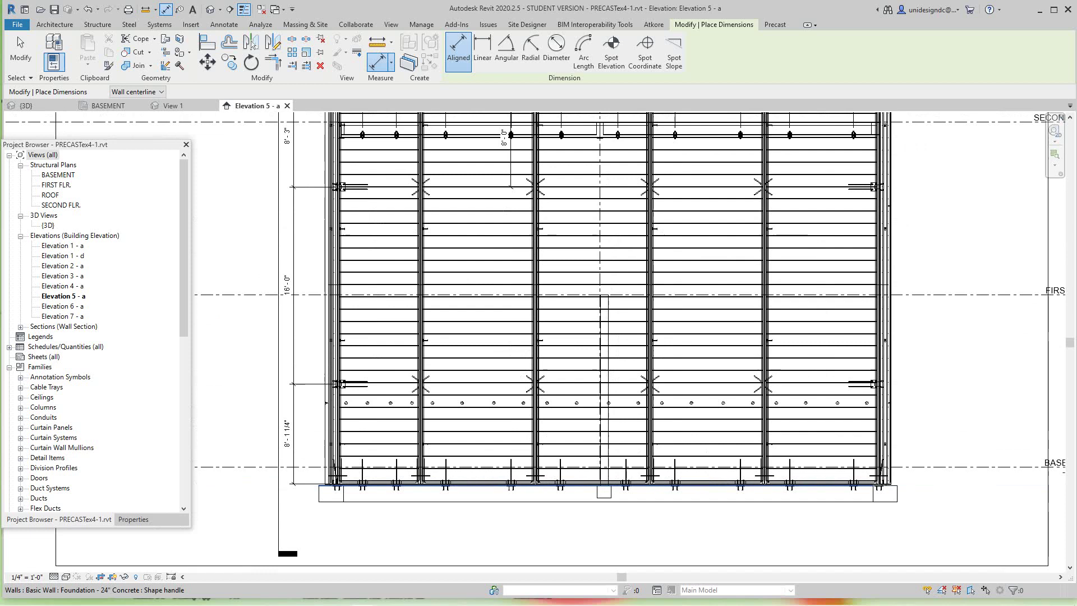
{"action": "scroll", "coordinate": [403, 121], "scroll_direction": "up", "scroll_amount": 1}
{"action": "key", "text": "Escape"}
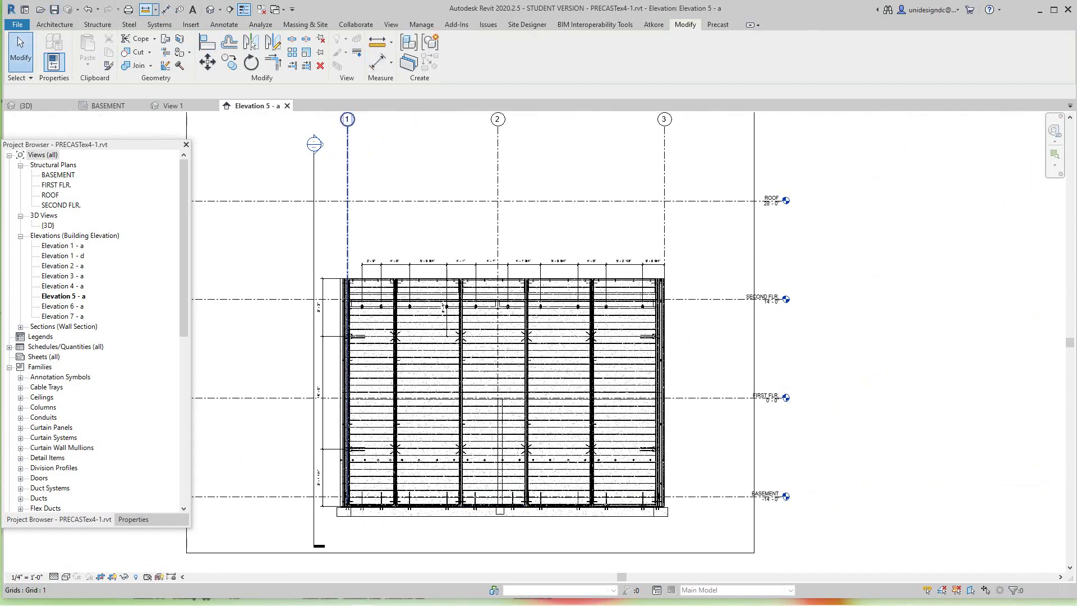
Step: Switch to the {3D} view and orbit to see the building's left side
{"action": "left_click", "coordinate": [209, 10]}
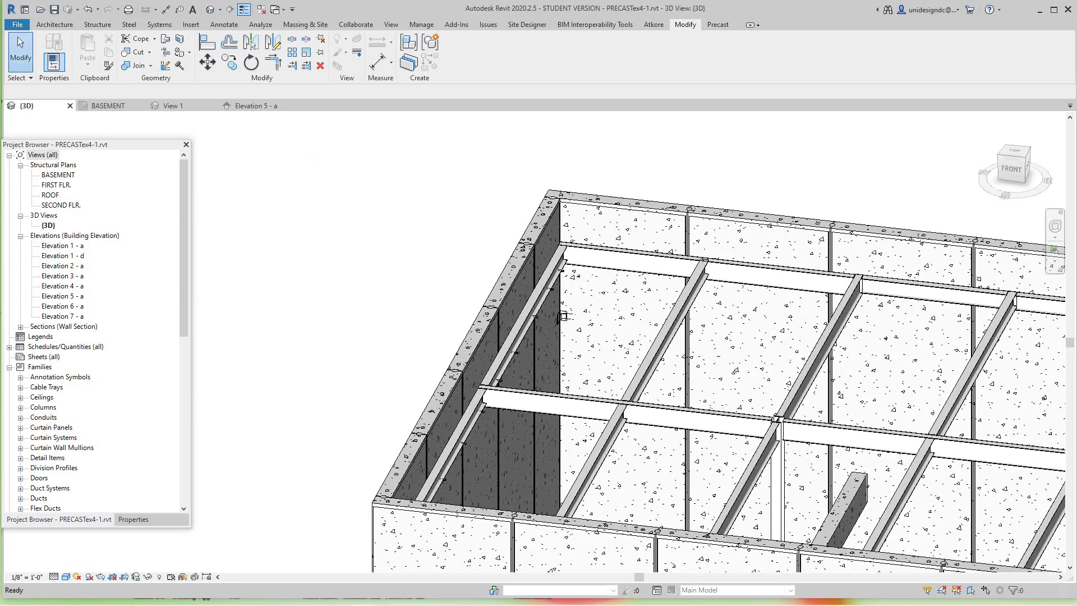
{"action": "scroll", "coordinate": [563, 317], "scroll_direction": "down", "scroll_amount": 1}
{"action": "scroll", "coordinate": [504, 288], "scroll_direction": "down", "scroll_amount": 1}
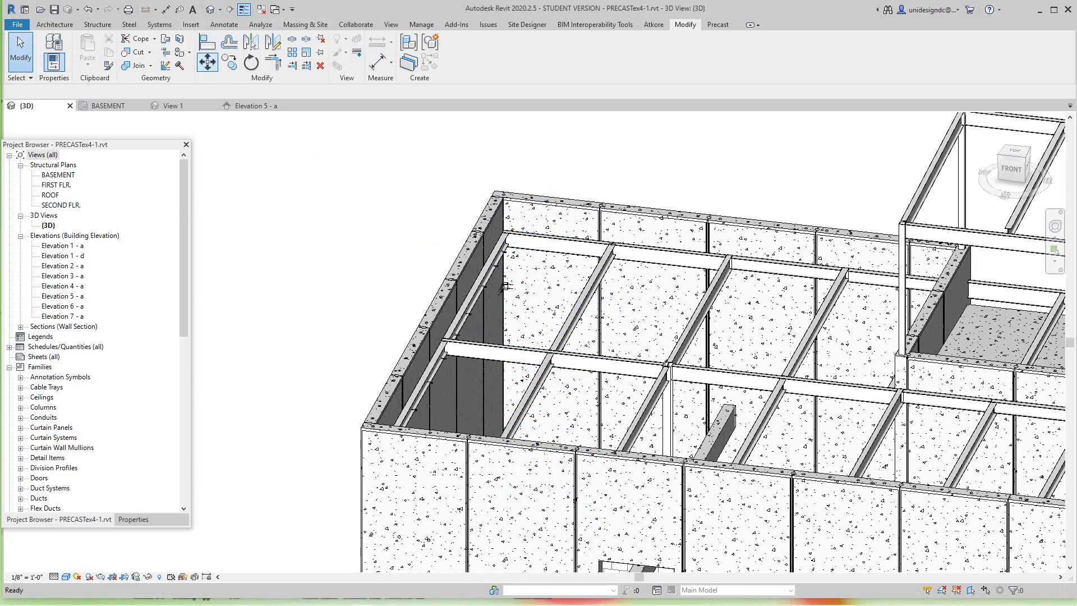
{"action": "scroll", "coordinate": [504, 288], "scroll_direction": "down", "scroll_amount": 1}
{"action": "scroll", "coordinate": [498, 276], "scroll_direction": "down", "scroll_amount": 1}
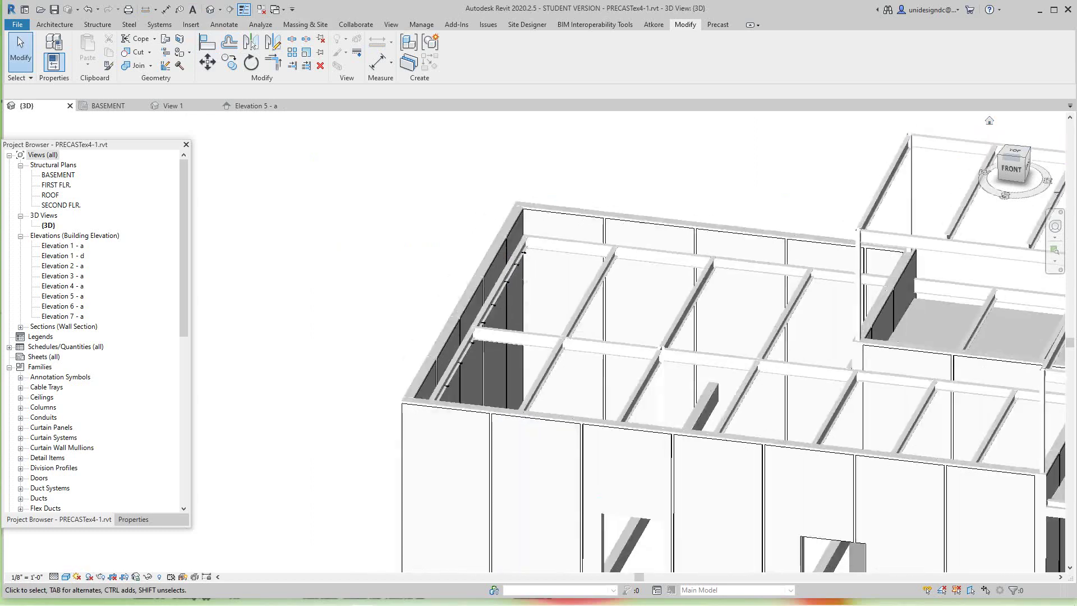
{"action": "scroll", "coordinate": [499, 276], "scroll_direction": "down", "scroll_amount": 1}
{"action": "scroll", "coordinate": [499, 276], "scroll_direction": "down", "scroll_amount": 1}
{"action": "scroll", "coordinate": [601, 336], "scroll_direction": "down", "scroll_amount": 1}
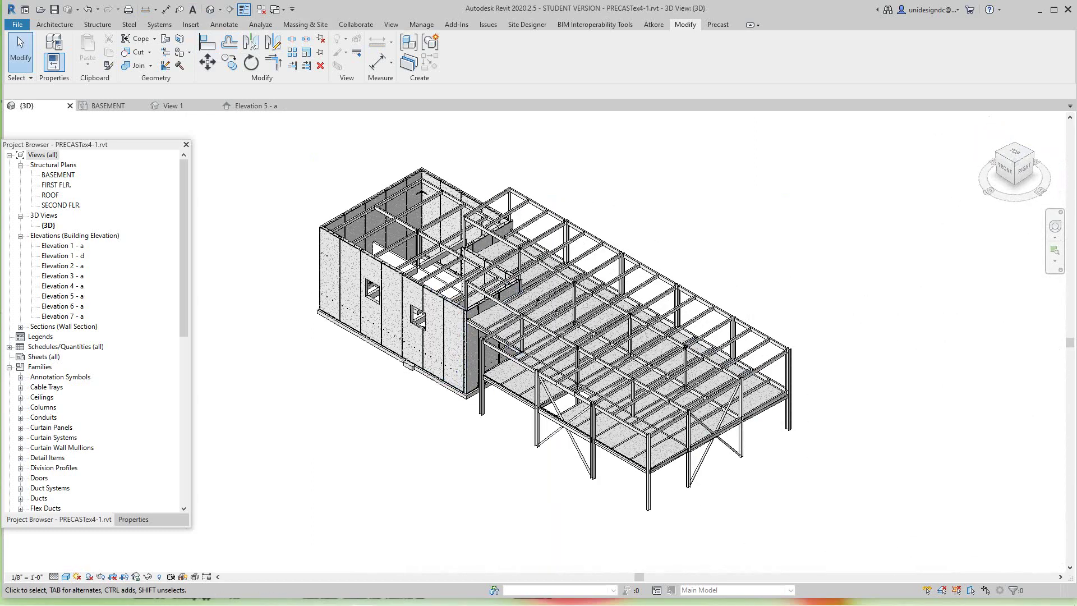
{"action": "middle_click_drag", "start_coordinate": [538, 337], "coordinate": [639, 337], "text": "shift"}
{"action": "scroll", "coordinate": [640, 319], "scroll_direction": "down", "scroll_amount": 1}
{"action": "scroll", "coordinate": [639, 319], "scroll_direction": "down", "scroll_amount": 1}
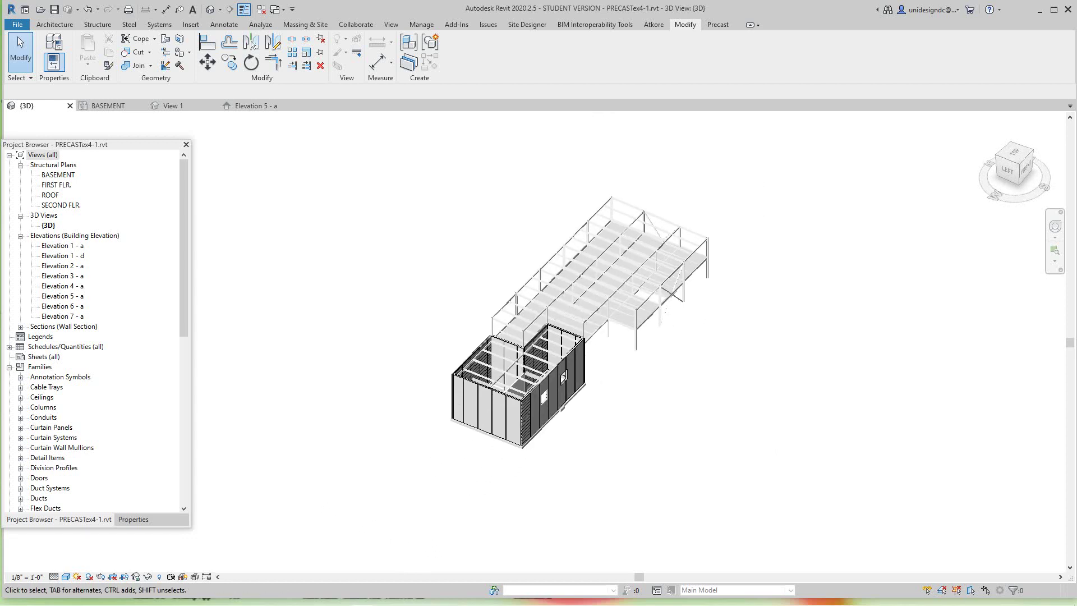
{"action": "scroll", "coordinate": [640, 320], "scroll_direction": "down", "scroll_amount": 1}
{"action": "scroll", "coordinate": [518, 387], "scroll_direction": "up", "scroll_amount": 2}
{"action": "scroll", "coordinate": [518, 387], "scroll_direction": "up", "scroll_amount": 1}
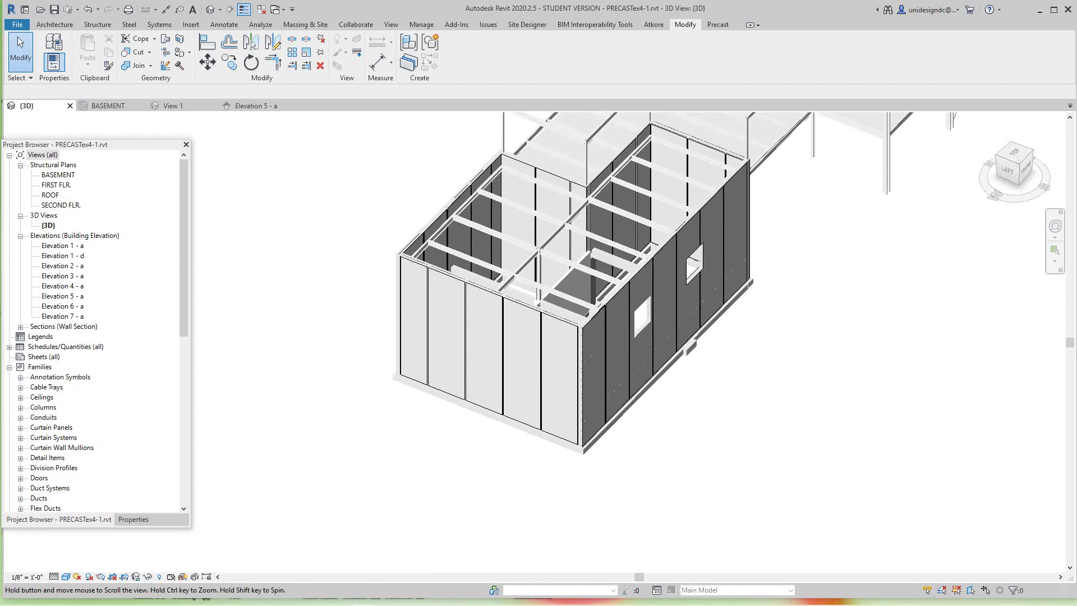
{"action": "scroll", "coordinate": [517, 388], "scroll_direction": "up", "scroll_amount": 1}
{"action": "scroll", "coordinate": [445, 337], "scroll_direction": "up", "scroll_amount": 1}
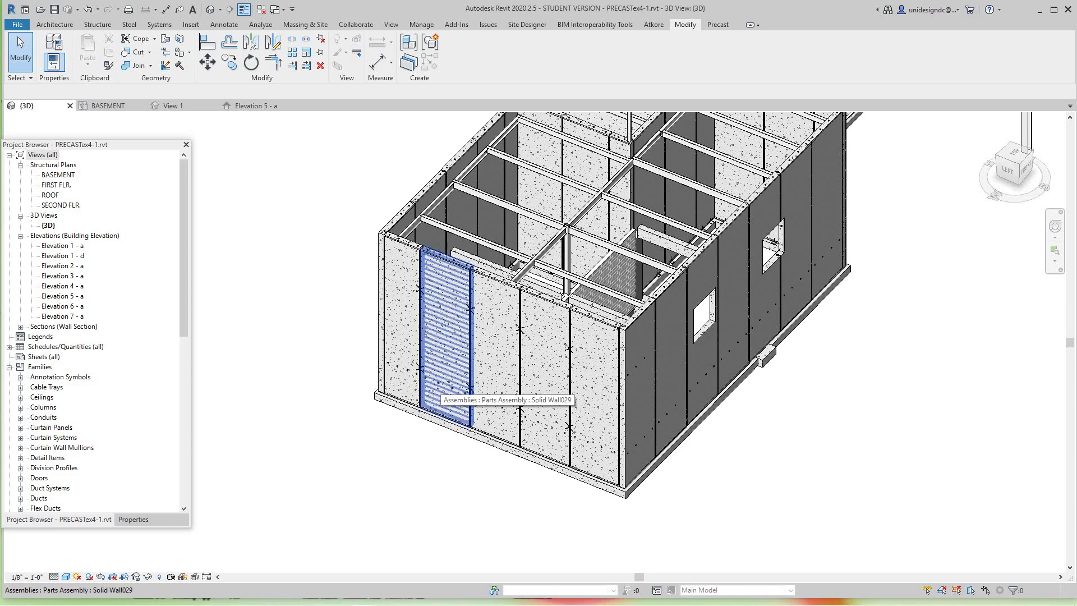
{"action": "scroll", "coordinate": [253, 45], "scroll_direction": "down", "scroll_amount": 1}
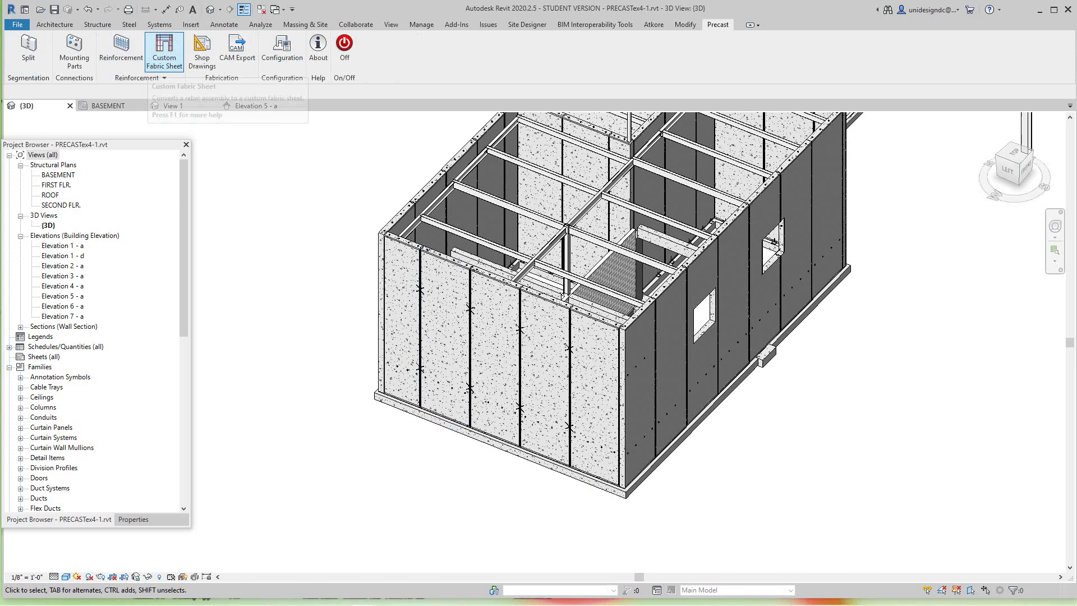
Step: Generate a shop drawing for the wall panel and dismiss the Atkore shared parameters error
{"action": "left_click", "coordinate": [202, 51]}
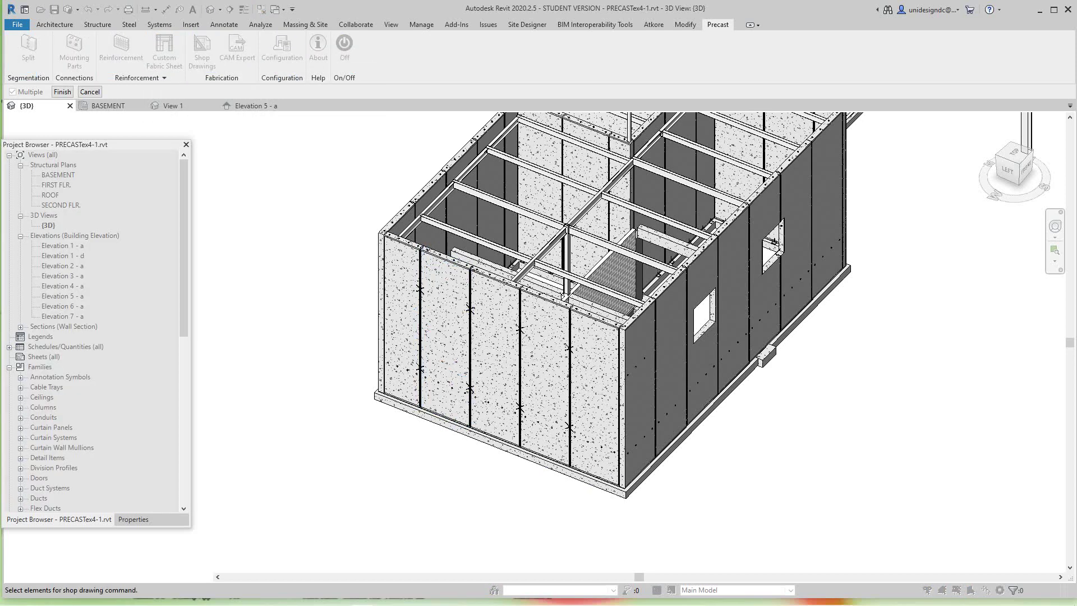
{"action": "left_click", "coordinate": [63, 91]}
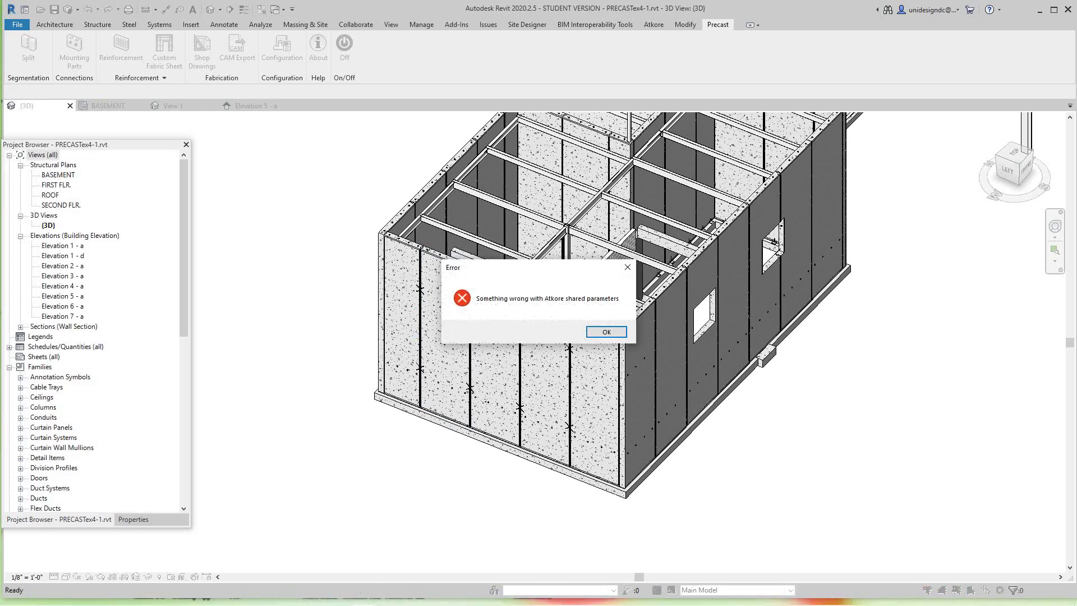
{"action": "key", "text": "Return"}
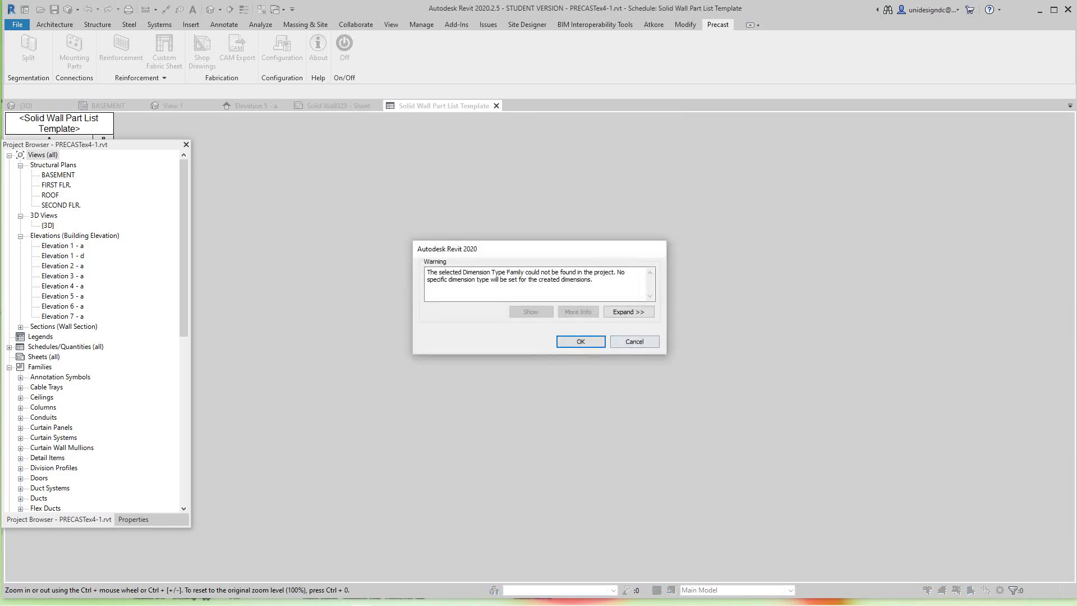
Step: Dismiss the missing dimension type warning and open the Solid Wall029 sheet
{"action": "key", "text": "Return"}
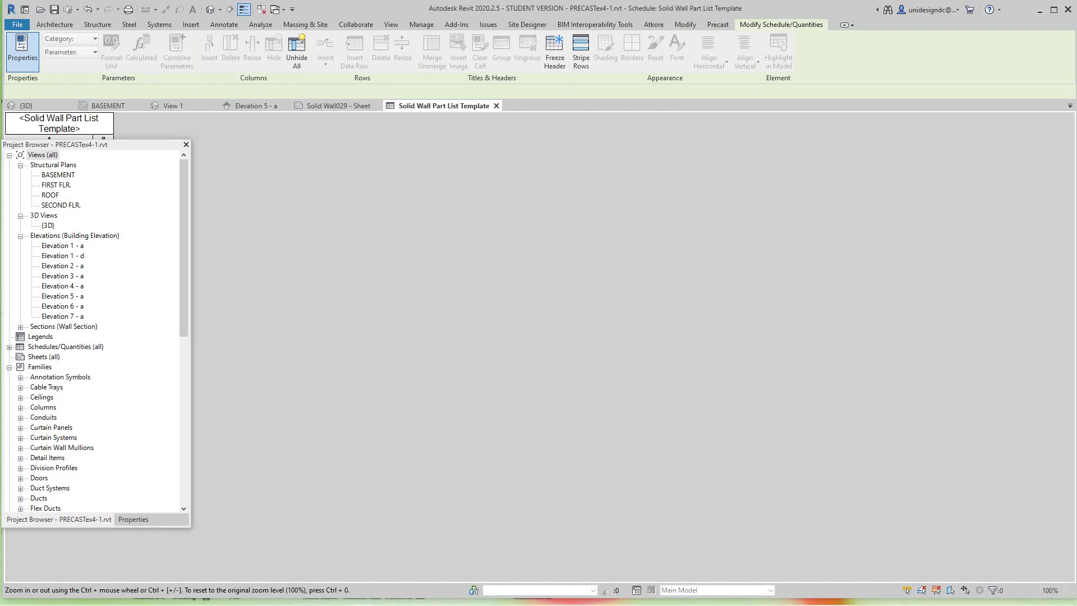
{"action": "left_click_drag", "start_coordinate": [151, 150], "coordinate": [339, 272]}
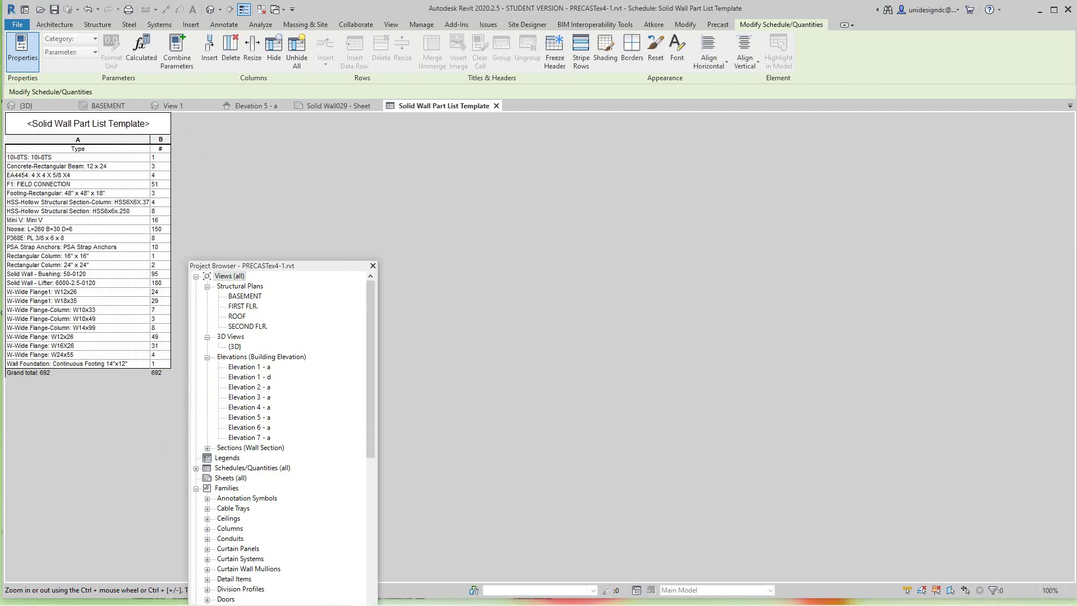
{"action": "left_click", "coordinate": [337, 105]}
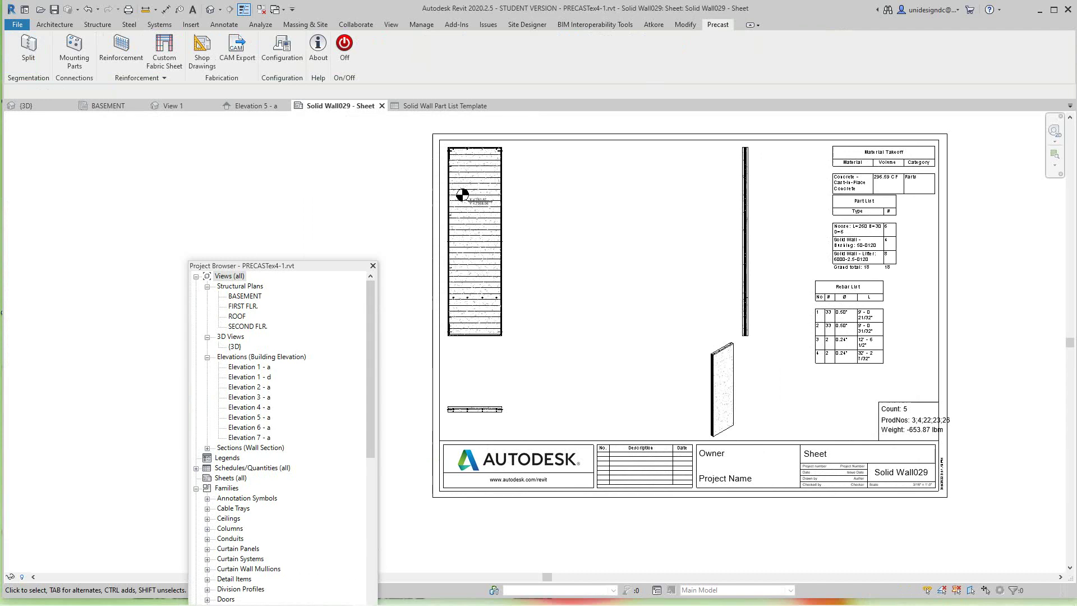
{"action": "left_click_drag", "start_coordinate": [253, 265], "coordinate": [172, 161]}
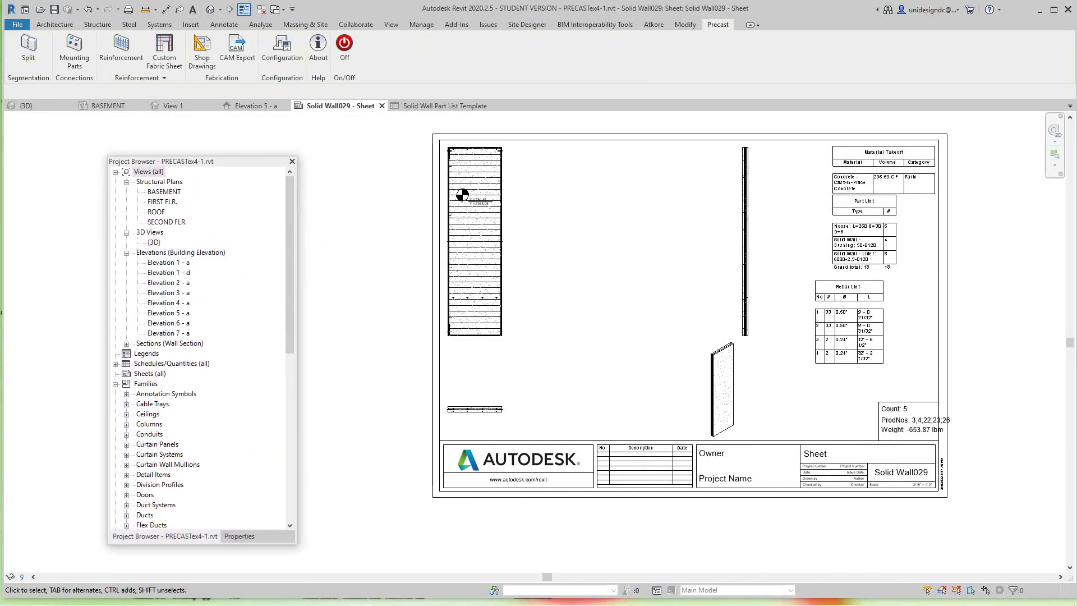
{"action": "scroll", "coordinate": [858, 295], "scroll_direction": "up", "scroll_amount": 2}
{"action": "middle_click_drag", "start_coordinate": [858, 294], "coordinate": [748, 379]}
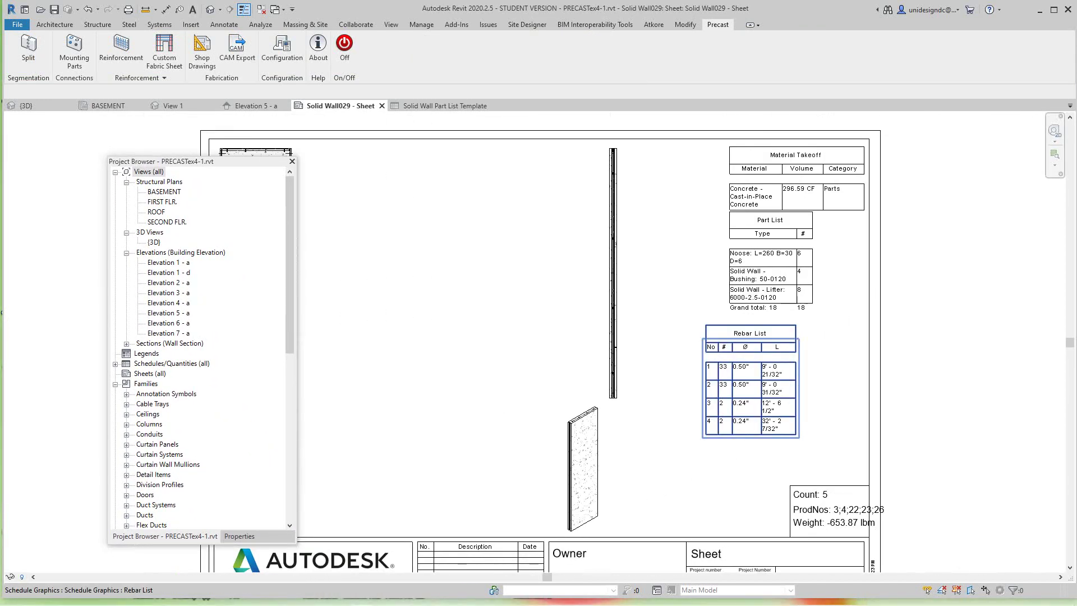
Step: Inspect the sheet's Rebar List and Part List schedules, then return to the BASEMENT plan
{"action": "left_click", "coordinate": [757, 383]}
{"action": "scroll", "coordinate": [757, 383], "scroll_direction": "up", "scroll_amount": 2}
{"action": "scroll", "coordinate": [757, 383], "scroll_direction": "up", "scroll_amount": 1}
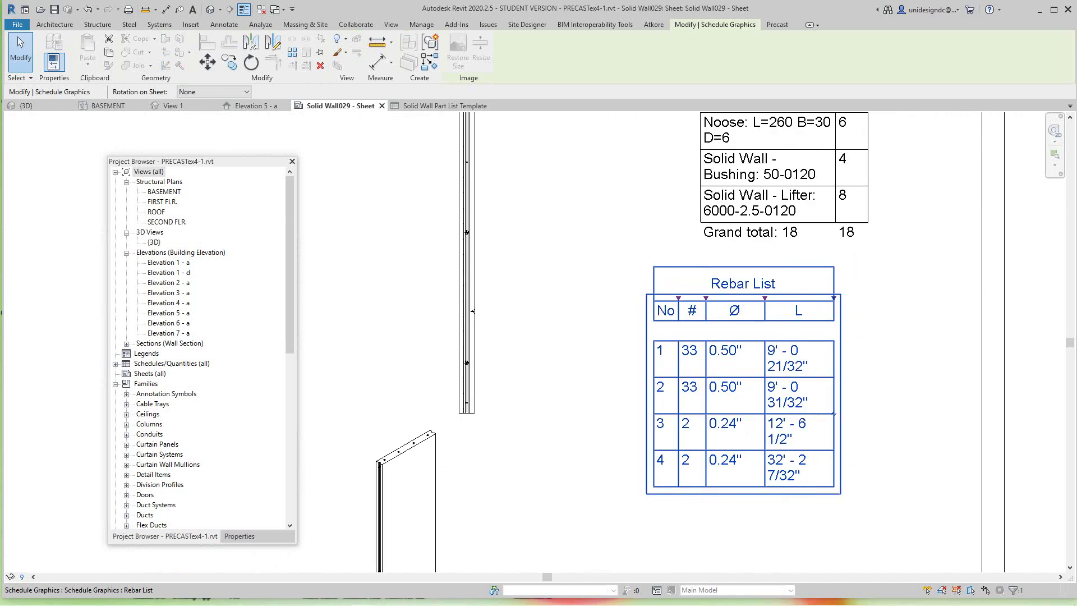
{"action": "scroll", "coordinate": [833, 414], "scroll_direction": "down", "scroll_amount": 2}
{"action": "left_click", "coordinate": [803, 298]}
{"action": "scroll", "coordinate": [802, 298], "scroll_direction": "down", "scroll_amount": 2}
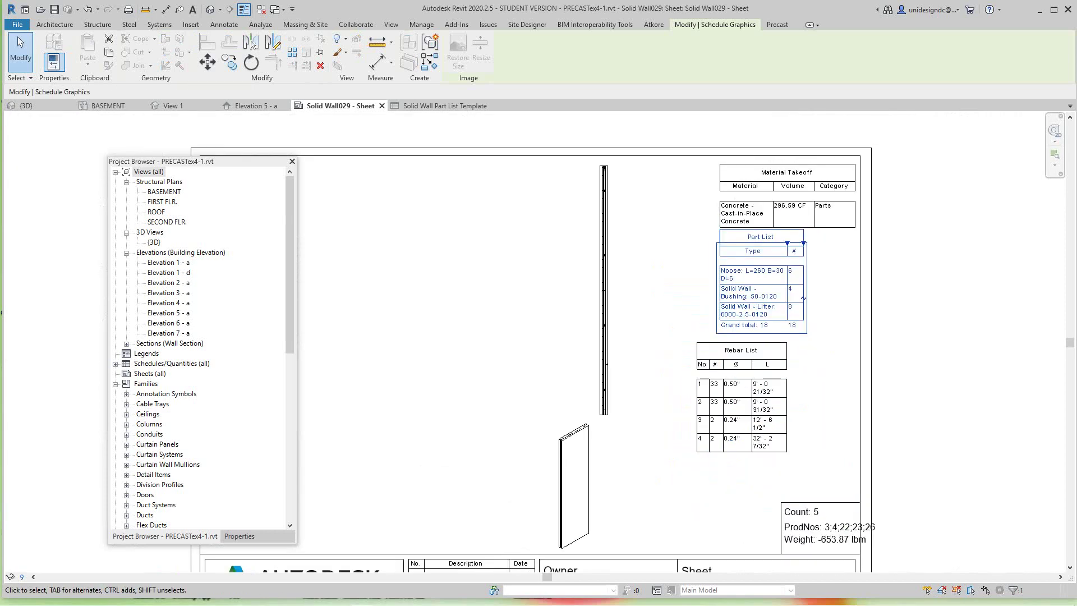
{"action": "key", "text": "Escape"}
{"action": "scroll", "coordinate": [802, 299], "scroll_direction": "down", "scroll_amount": 1}
{"action": "middle_click_drag", "start_coordinate": [802, 298], "coordinate": [850, 289]}
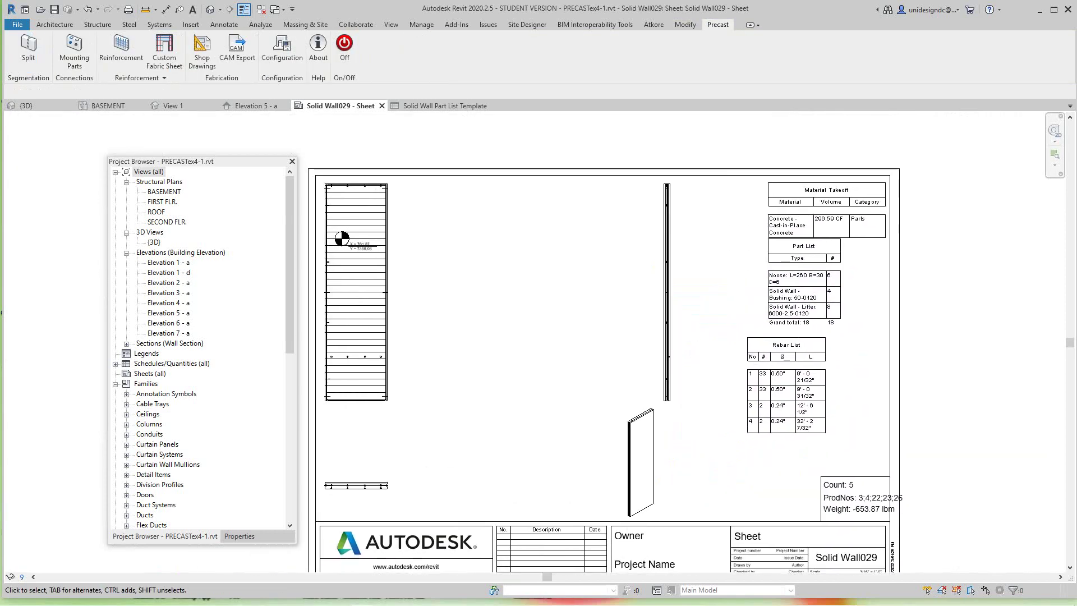
{"action": "scroll", "coordinate": [324, 280], "scroll_direction": "down", "scroll_amount": 1}
{"action": "scroll", "coordinate": [325, 280], "scroll_direction": "up", "scroll_amount": 1}
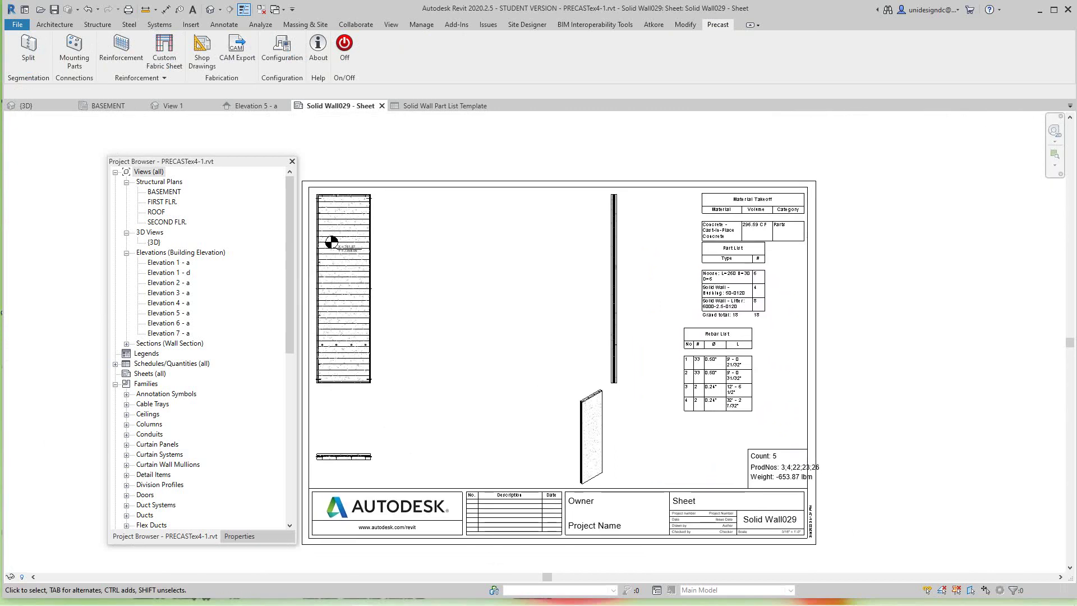
{"action": "scroll", "coordinate": [805, 469], "scroll_direction": "up", "scroll_amount": 1}
{"action": "scroll", "coordinate": [805, 470], "scroll_direction": "down", "scroll_amount": 1}
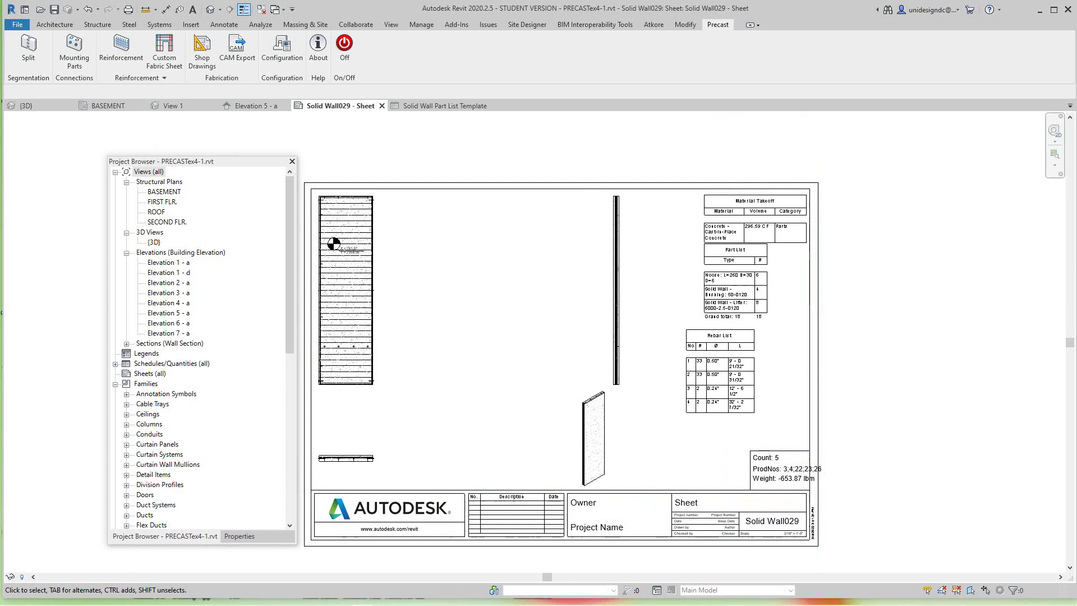
{"action": "left_click", "coordinate": [107, 105]}
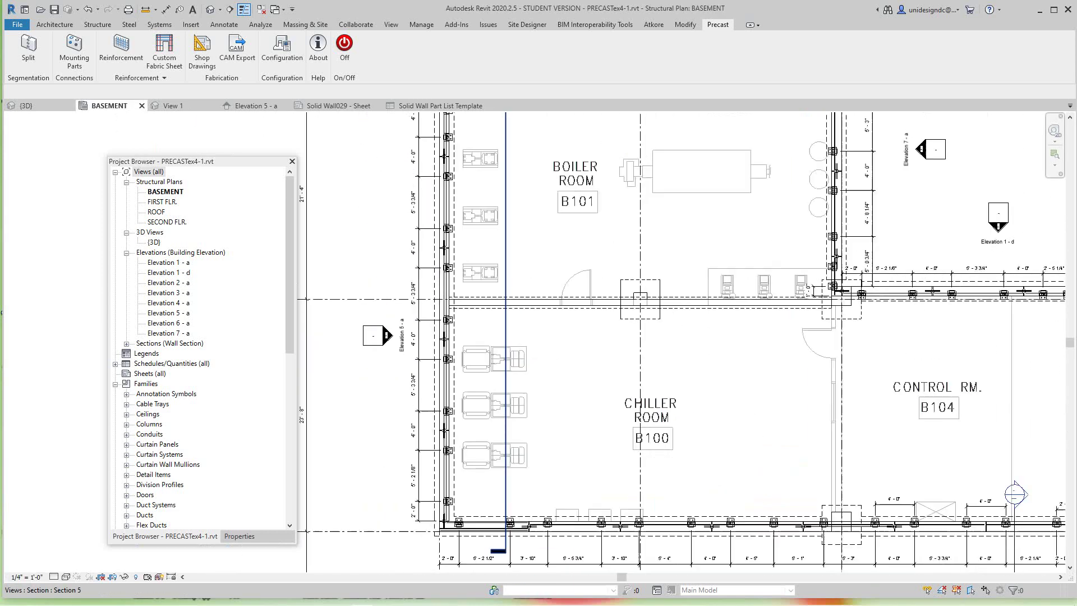
{"action": "scroll", "coordinate": [505, 347], "scroll_direction": "down", "scroll_amount": 1}
{"action": "scroll", "coordinate": [532, 473], "scroll_direction": "down", "scroll_amount": 1}
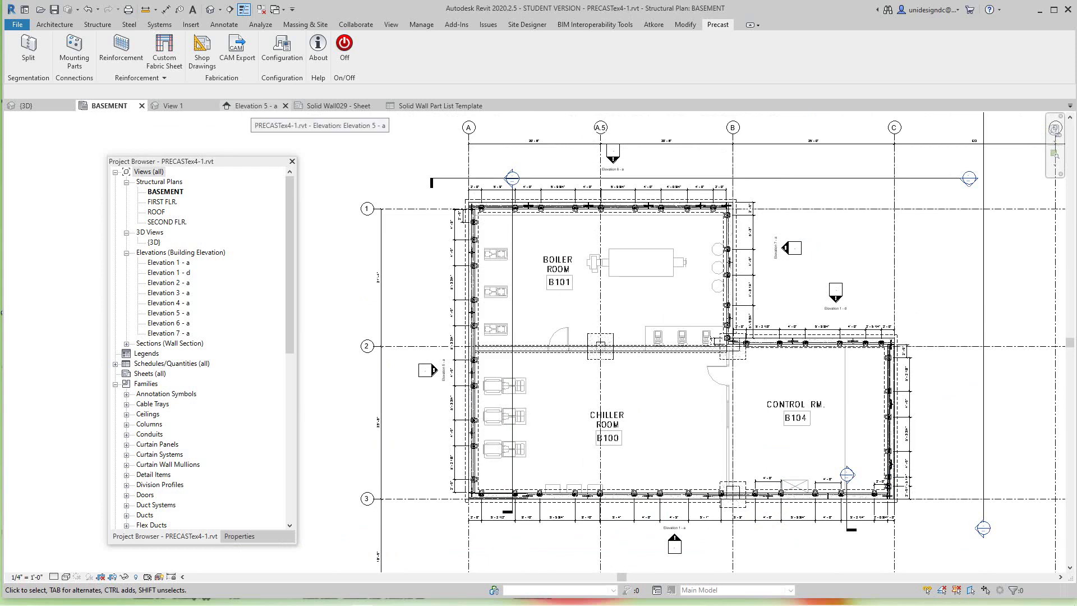
Step: Return to Elevation 5 - a and pan toward the Solid Wall029 panel
{"action": "left_click", "coordinate": [256, 105]}
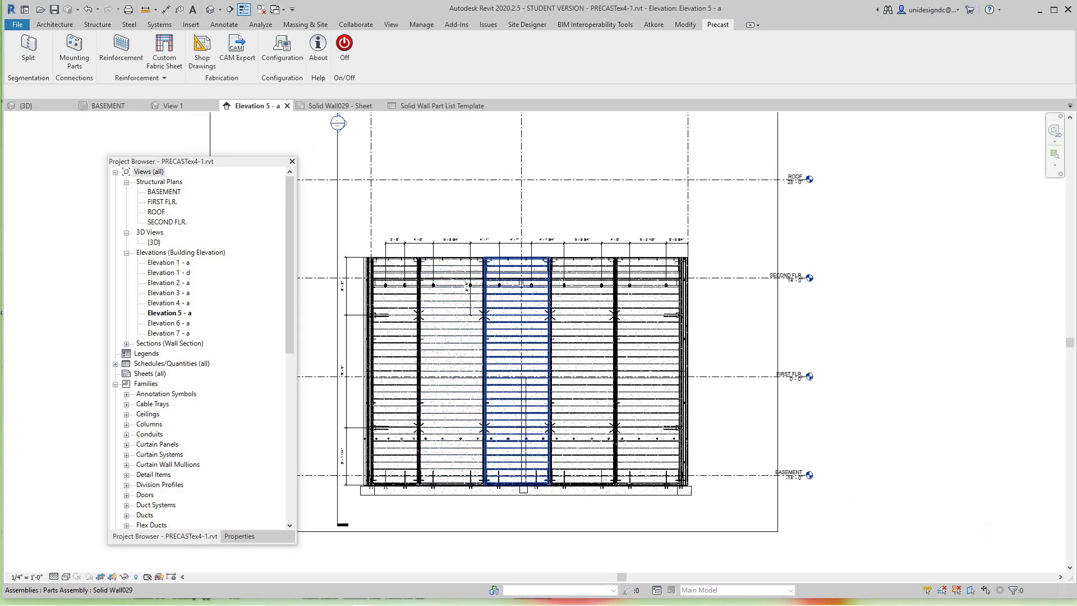
{"action": "scroll", "coordinate": [531, 337], "scroll_direction": "up", "scroll_amount": 2}
{"action": "middle_click_drag", "start_coordinate": [538, 337], "coordinate": [593, 293]}
{"action": "scroll", "coordinate": [589, 319], "scroll_direction": "up", "scroll_amount": 1}
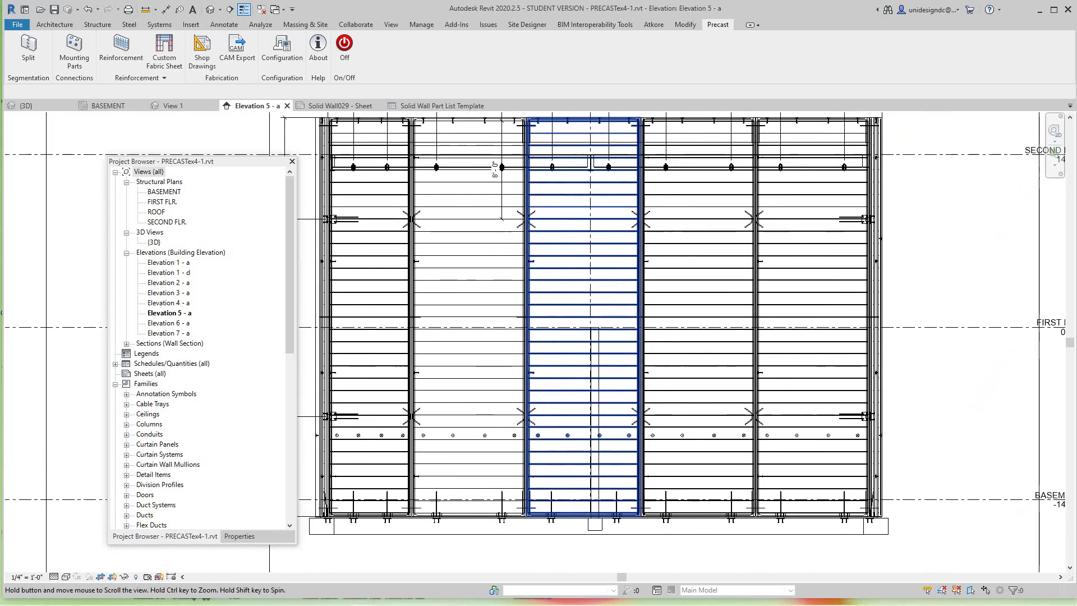
{"action": "scroll", "coordinate": [558, 440], "scroll_direction": "down", "scroll_amount": 1}
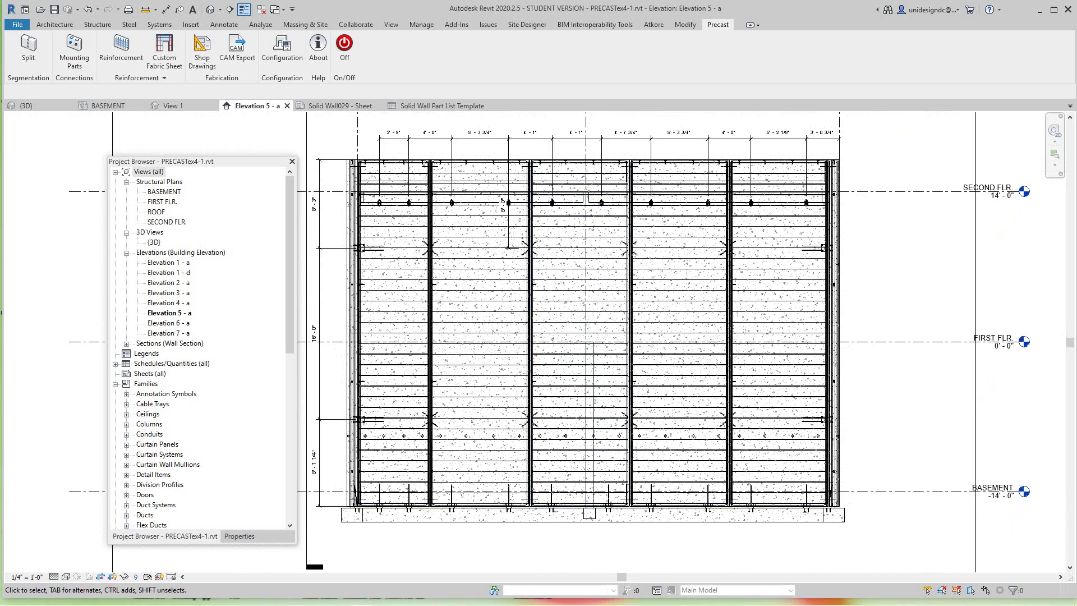
{"action": "scroll", "coordinate": [649, 500], "scroll_direction": "up", "scroll_amount": 2}
{"action": "scroll", "coordinate": [650, 497], "scroll_direction": "up", "scroll_amount": 1}
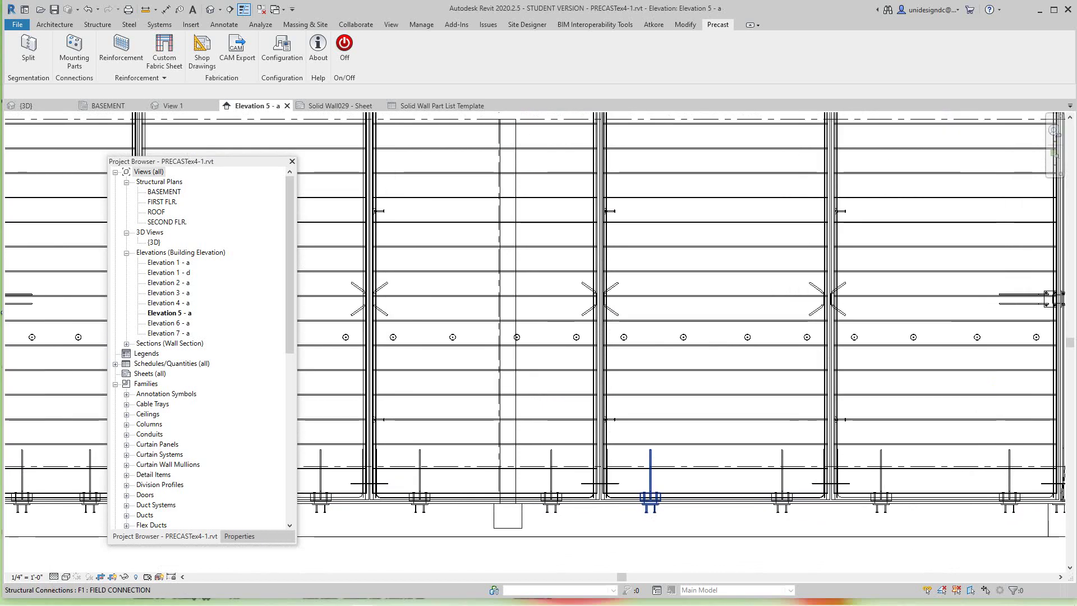
{"action": "scroll", "coordinate": [650, 500], "scroll_direction": "down", "scroll_amount": 2}
{"action": "scroll", "coordinate": [650, 502], "scroll_direction": "down", "scroll_amount": 2}
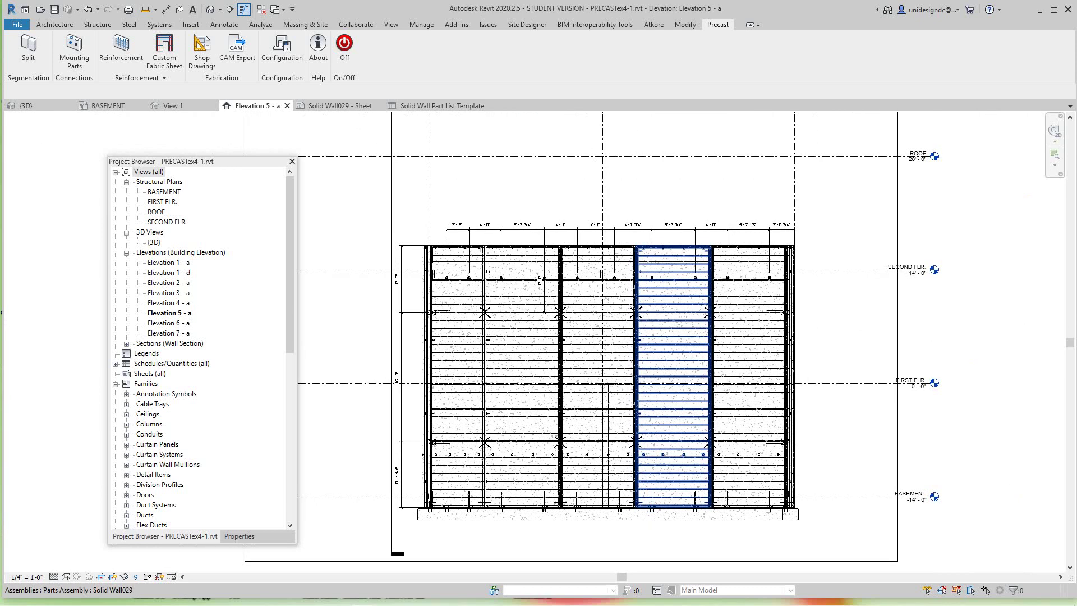
{"action": "scroll", "coordinate": [652, 505], "scroll_direction": "down", "scroll_amount": 1}
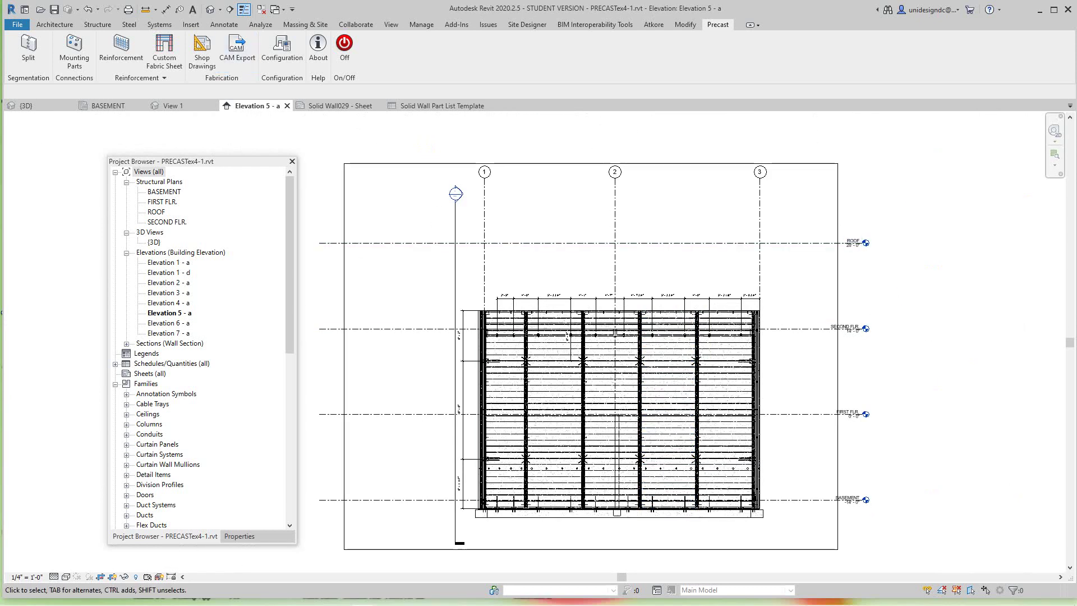
Step: In the 3D view, select the Solid Wall029 assembly and start editing its contents
{"action": "double_click", "coordinate": [154, 242]}
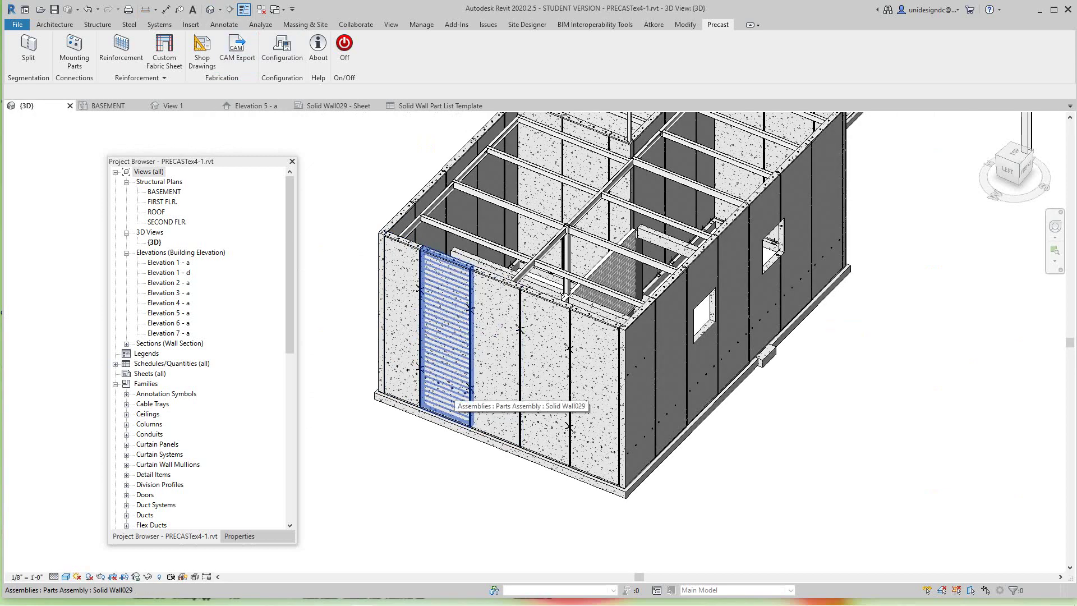
{"action": "left_click", "coordinate": [446, 389]}
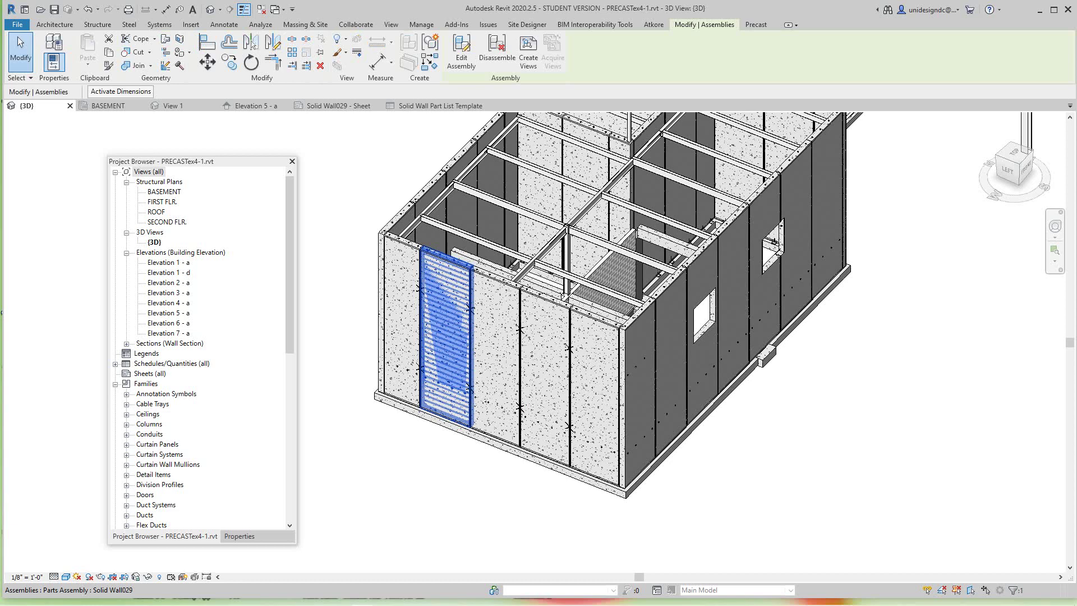
{"action": "left_click", "coordinate": [461, 52]}
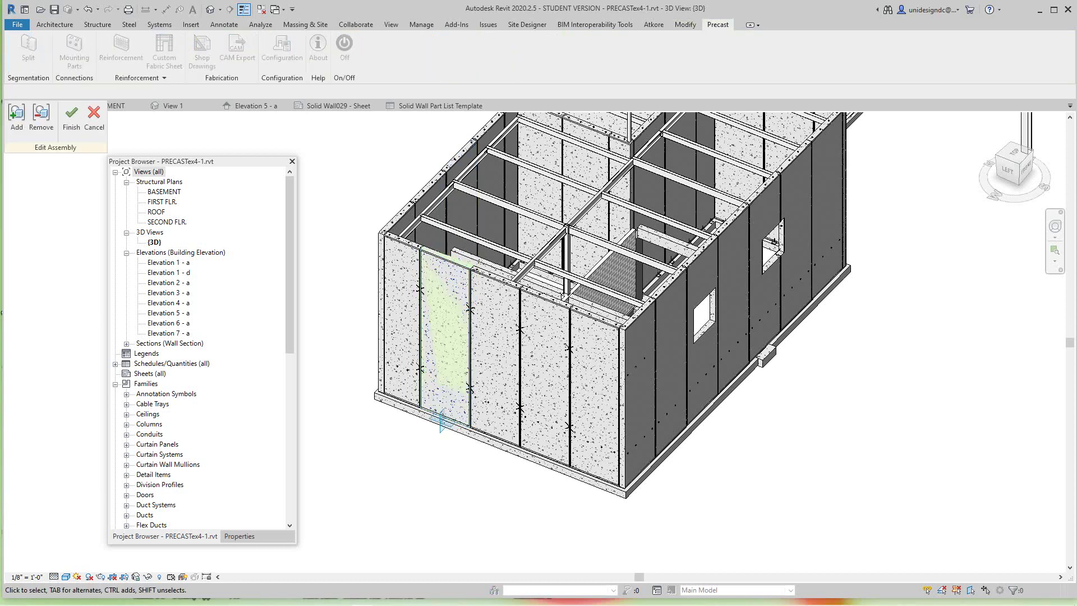
{"action": "middle_click_drag", "start_coordinate": [434, 421], "coordinate": [478, 440]}
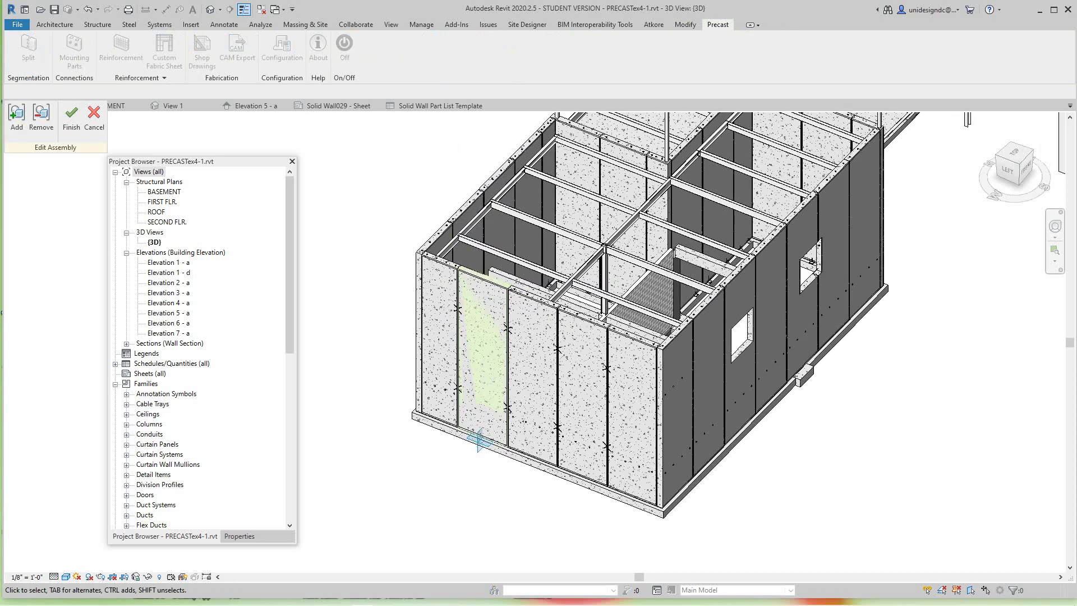
{"action": "scroll", "coordinate": [477, 438], "scroll_direction": "up", "scroll_amount": 1}
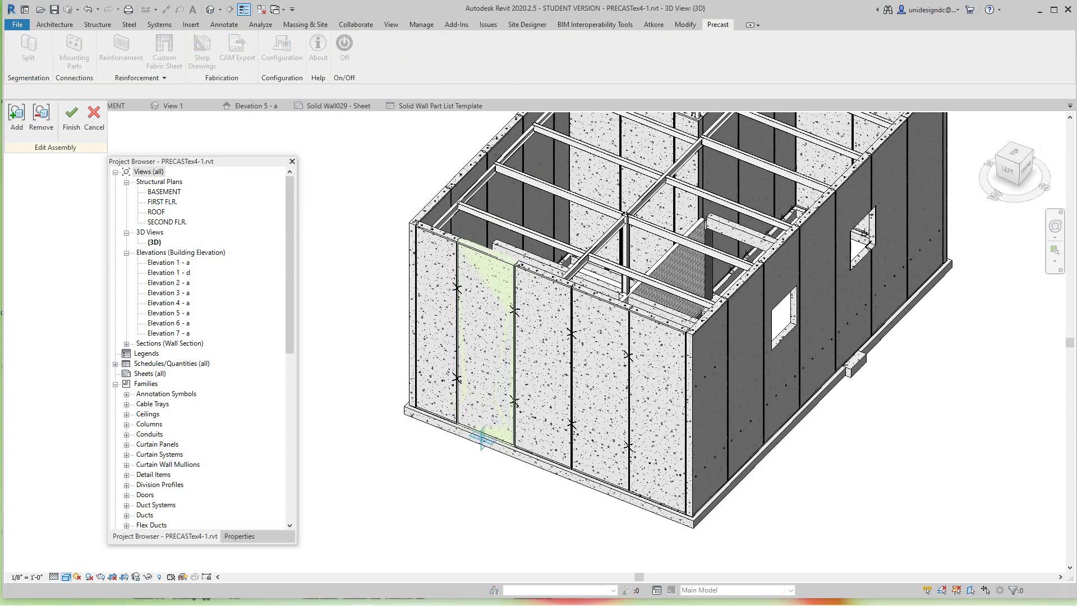
Step: Switch the view to Wireframe and add the panel's connectors to the assembly
{"action": "left_click", "coordinate": [65, 576]}
{"action": "left_click", "coordinate": [88, 508]}
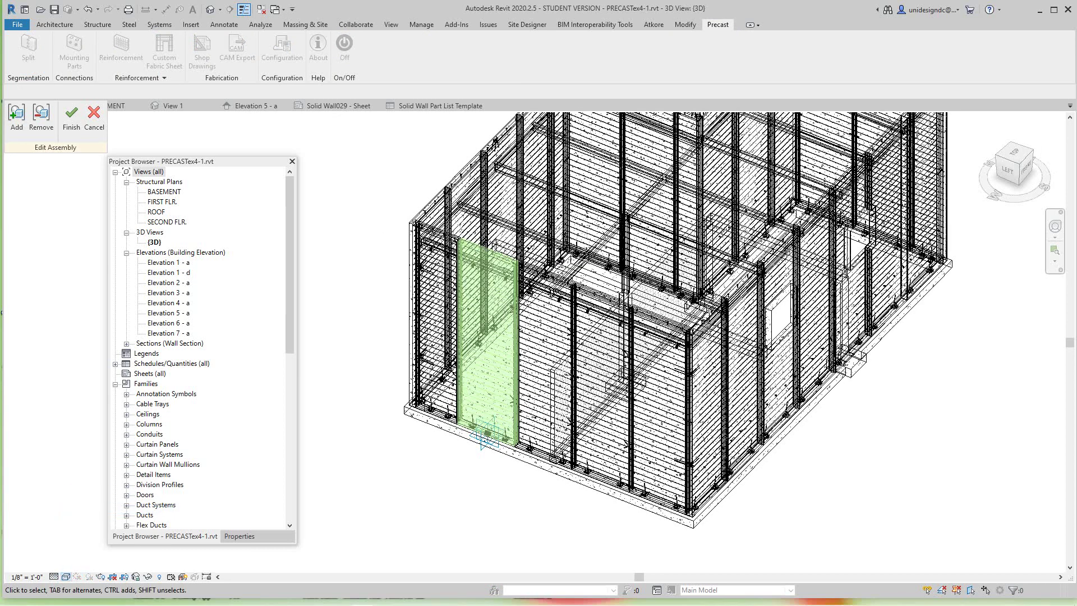
{"action": "scroll", "coordinate": [484, 438], "scroll_direction": "up", "scroll_amount": 1}
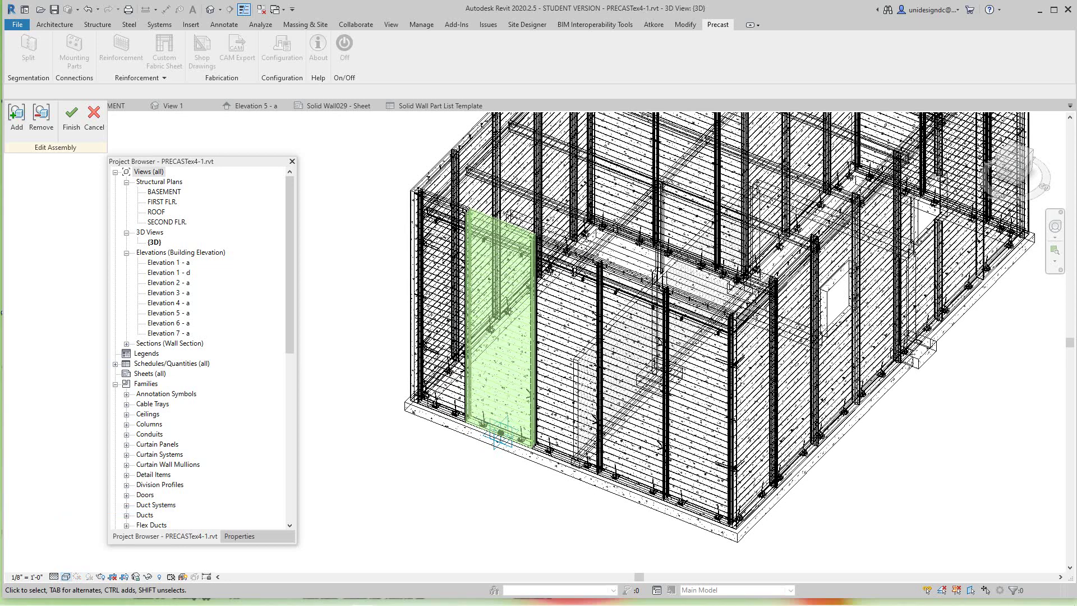
{"action": "scroll", "coordinate": [500, 435], "scroll_direction": "up", "scroll_amount": 2}
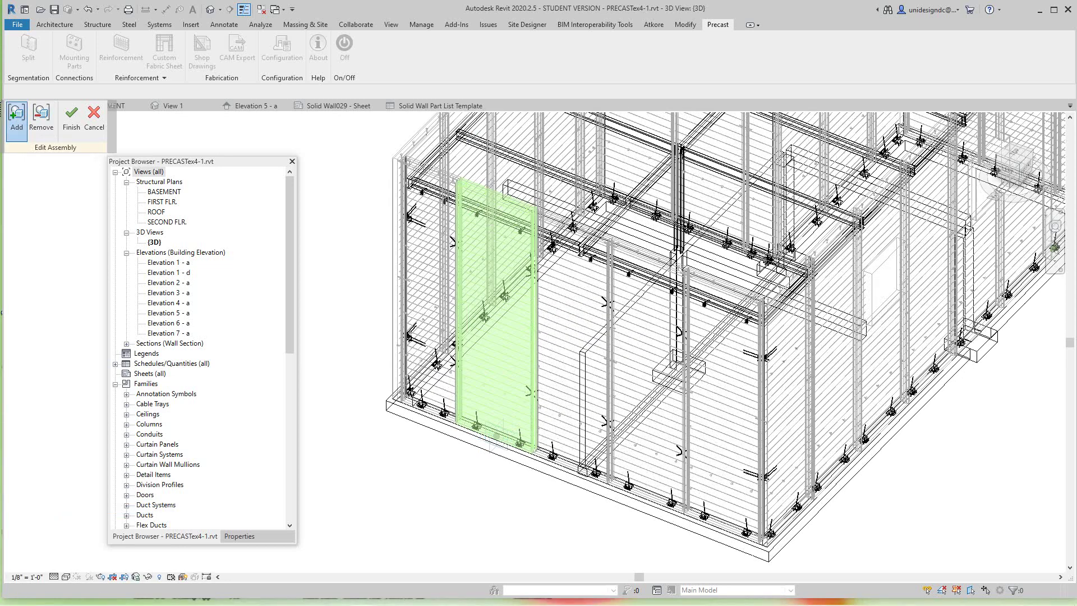
{"action": "scroll", "coordinate": [505, 421], "scroll_direction": "up", "scroll_amount": 2}
{"action": "scroll", "coordinate": [517, 395], "scroll_direction": "up", "scroll_amount": 2}
{"action": "scroll", "coordinate": [528, 370], "scroll_direction": "up", "scroll_amount": 1}
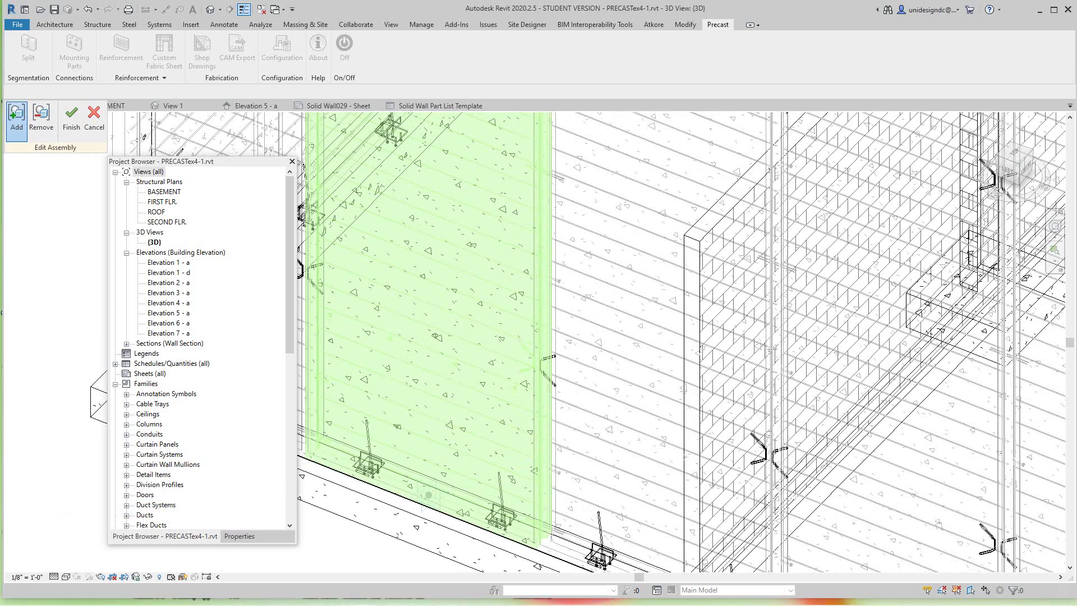
{"action": "middle_click_drag", "start_coordinate": [528, 370], "coordinate": [585, 564]}
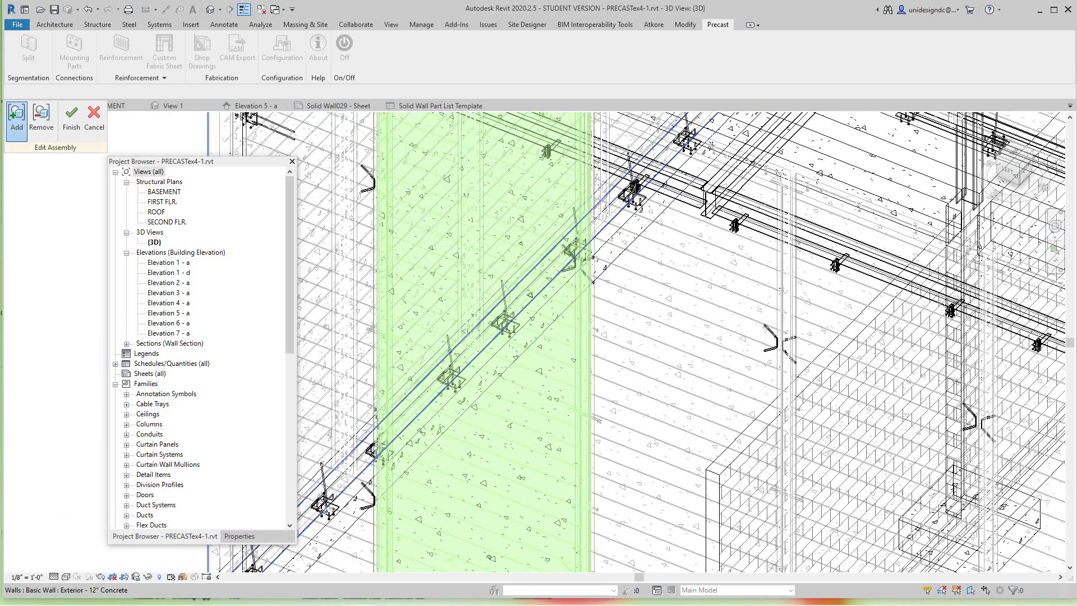
{"action": "left_click", "coordinate": [570, 257]}
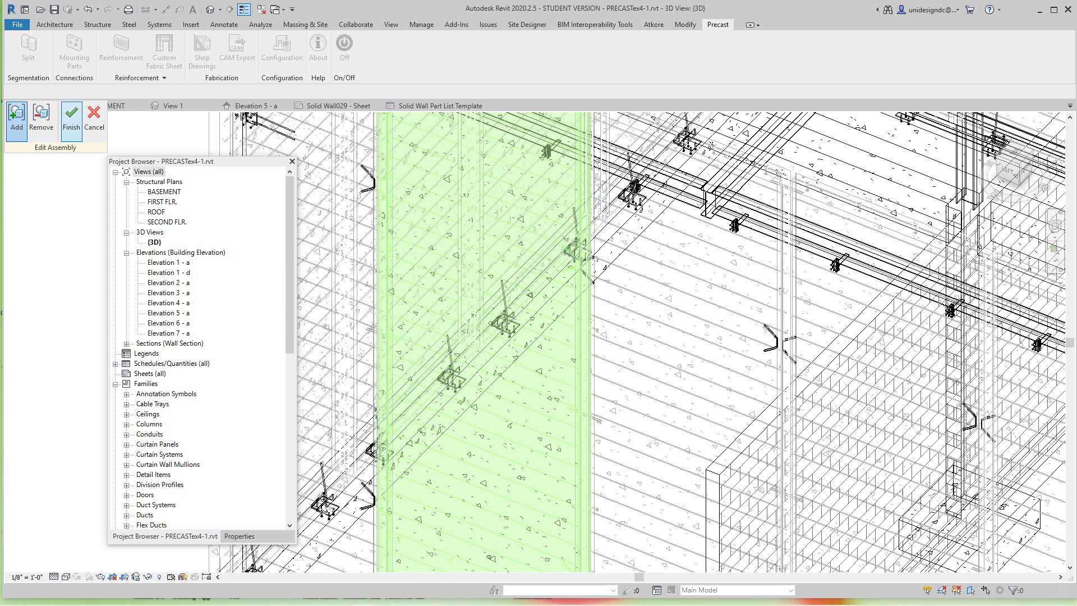
Step: Finish the assembly edit, accept the new Solid Wall033 type warning, and clear the selection
{"action": "left_click", "coordinate": [71, 118]}
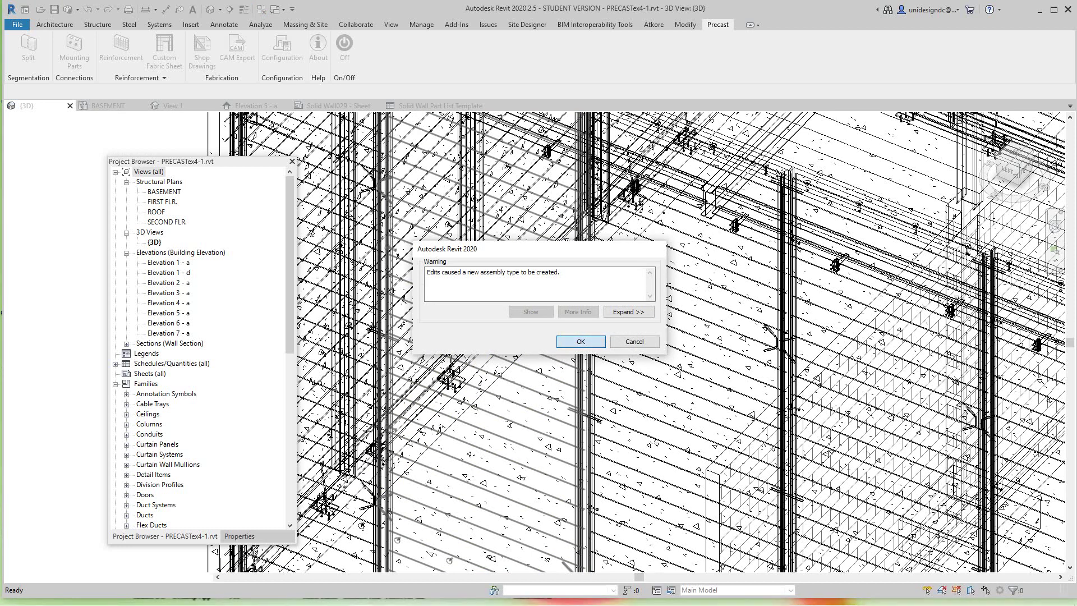
{"action": "left_click", "coordinate": [581, 341]}
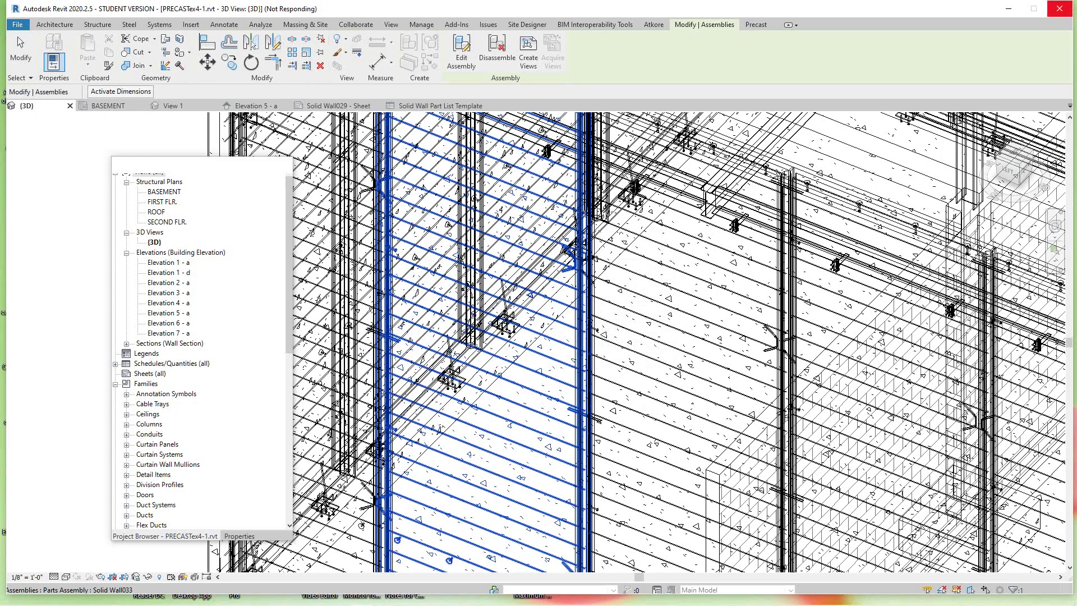
{"action": "scroll", "coordinate": [522, 505], "scroll_direction": "down", "scroll_amount": 3}
{"action": "scroll", "coordinate": [522, 505], "scroll_direction": "down", "scroll_amount": 2}
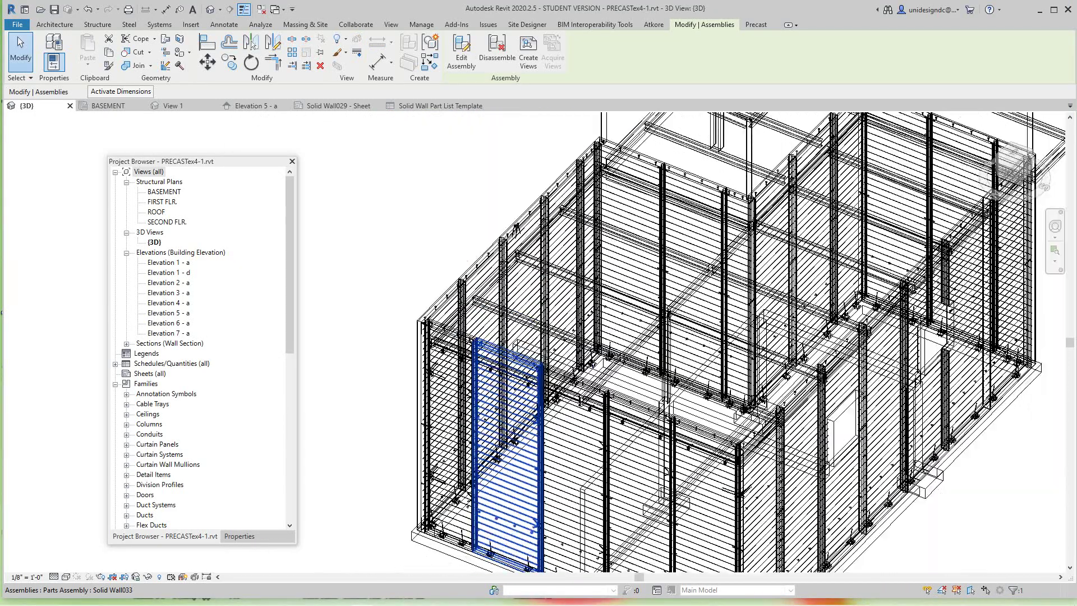
{"action": "scroll", "coordinate": [504, 438], "scroll_direction": "down", "scroll_amount": 3}
{"action": "key", "text": "Escape"}
{"action": "scroll", "coordinate": [504, 437], "scroll_direction": "up", "scroll_amount": 4}
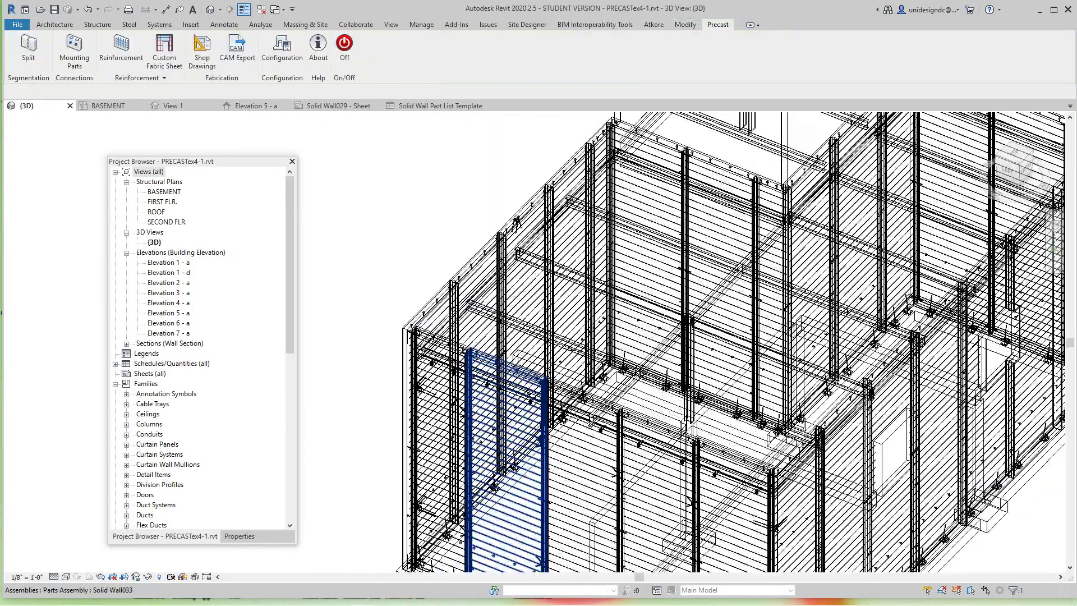
{"action": "scroll", "coordinate": [505, 437], "scroll_direction": "down", "scroll_amount": 1}
{"action": "scroll", "coordinate": [504, 438], "scroll_direction": "down", "scroll_amount": 1}
{"action": "scroll", "coordinate": [504, 437], "scroll_direction": "down", "scroll_amount": 1}
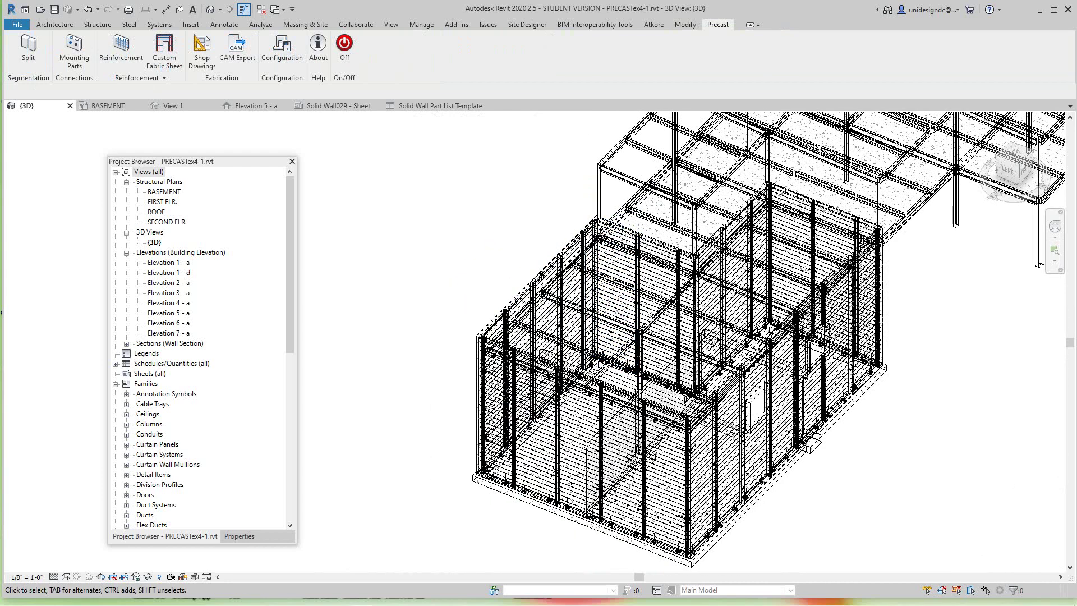
Step: From the Elevation 5 - a tab, open Elevations 6 - a, 1 - d, 3 - a, then 5 - a
{"action": "left_click", "coordinate": [252, 105]}
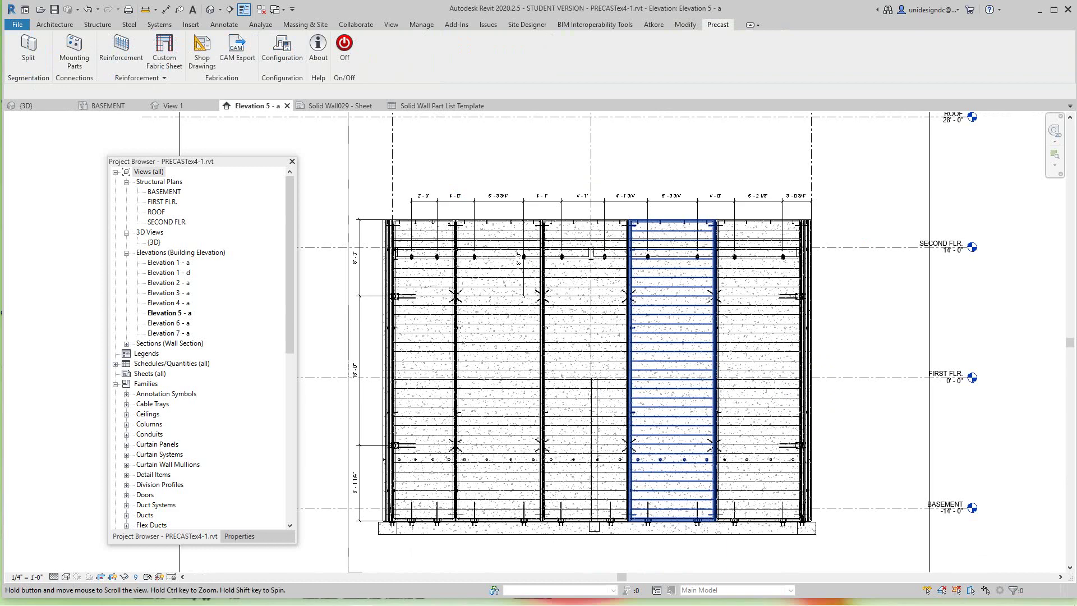
{"action": "scroll", "coordinate": [517, 261], "scroll_direction": "up", "scroll_amount": 1}
{"action": "scroll", "coordinate": [515, 244], "scroll_direction": "up", "scroll_amount": 1}
{"action": "scroll", "coordinate": [510, 210], "scroll_direction": "up", "scroll_amount": 1}
{"action": "scroll", "coordinate": [503, 160], "scroll_direction": "up", "scroll_amount": 1}
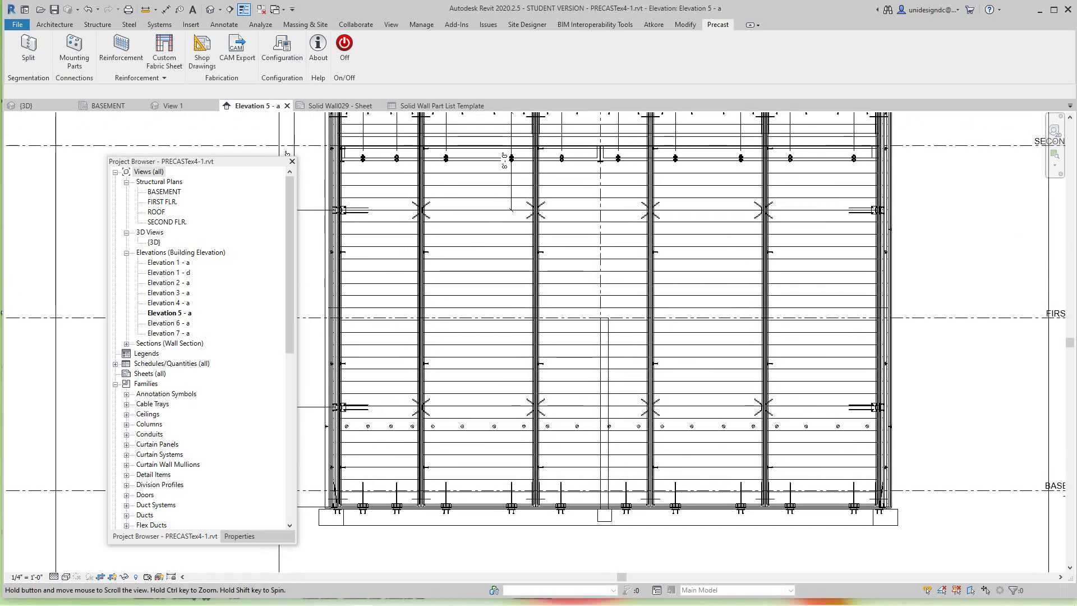
{"action": "scroll", "coordinate": [504, 160], "scroll_direction": "down", "scroll_amount": 3}
{"action": "scroll", "coordinate": [538, 250], "scroll_direction": "down", "scroll_amount": 1}
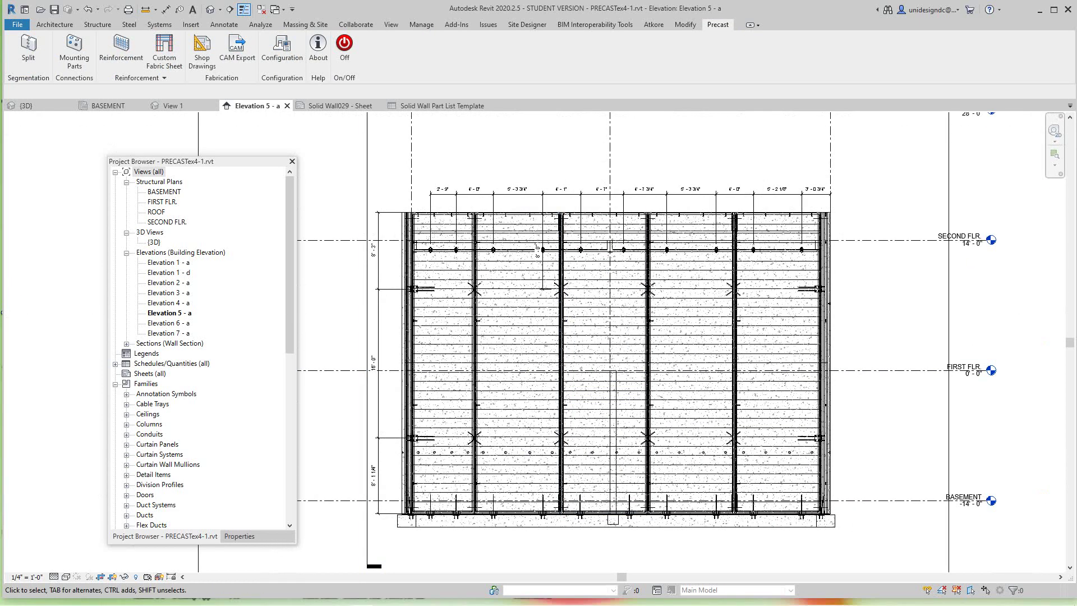
{"action": "double_click", "coordinate": [169, 322]}
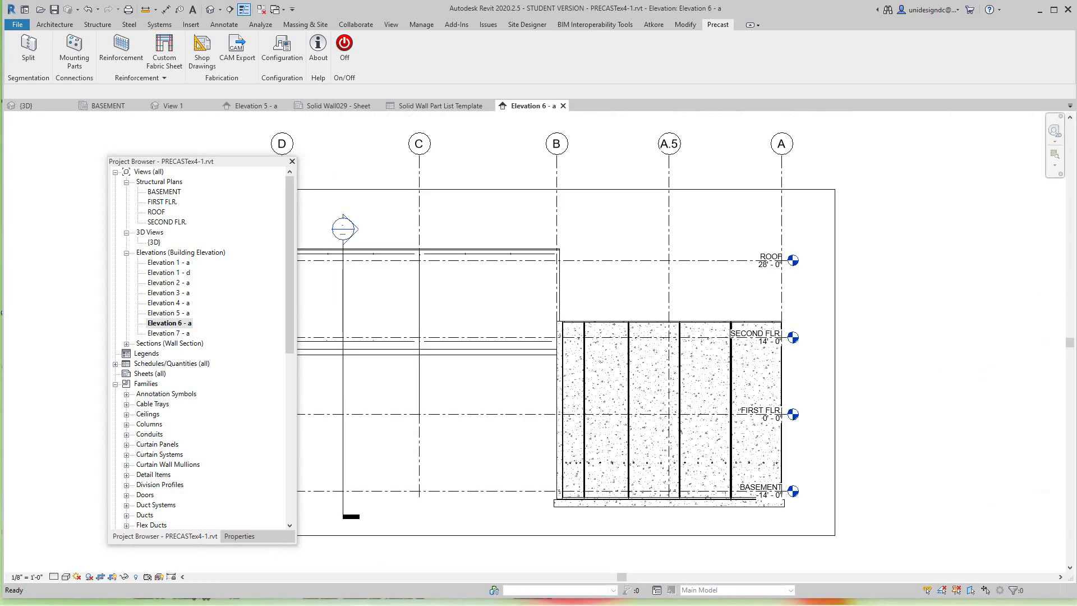
{"action": "double_click", "coordinate": [169, 272]}
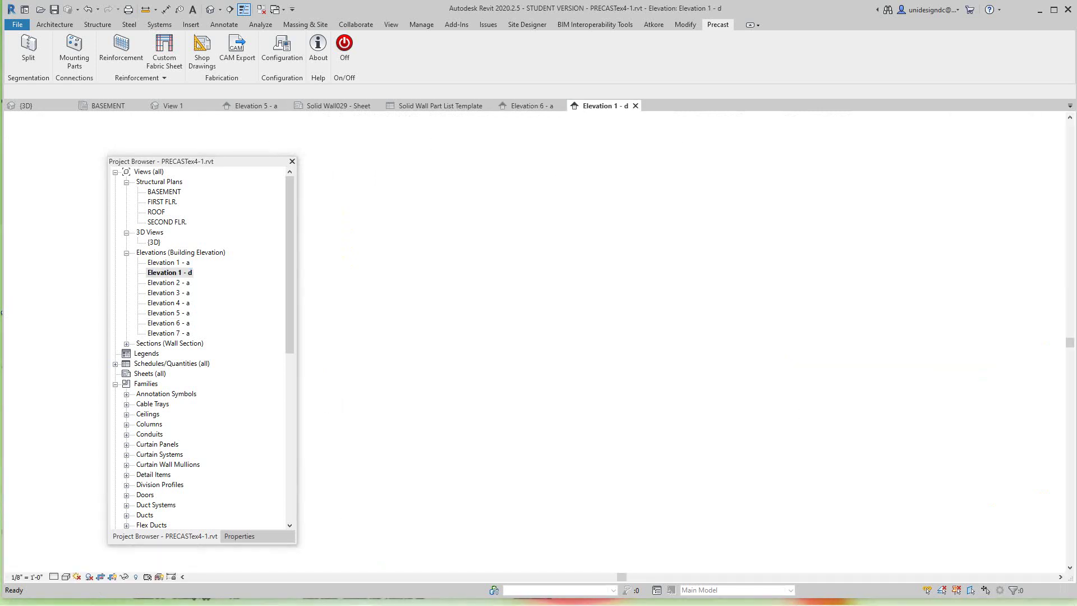
{"action": "double_click", "coordinate": [170, 291]}
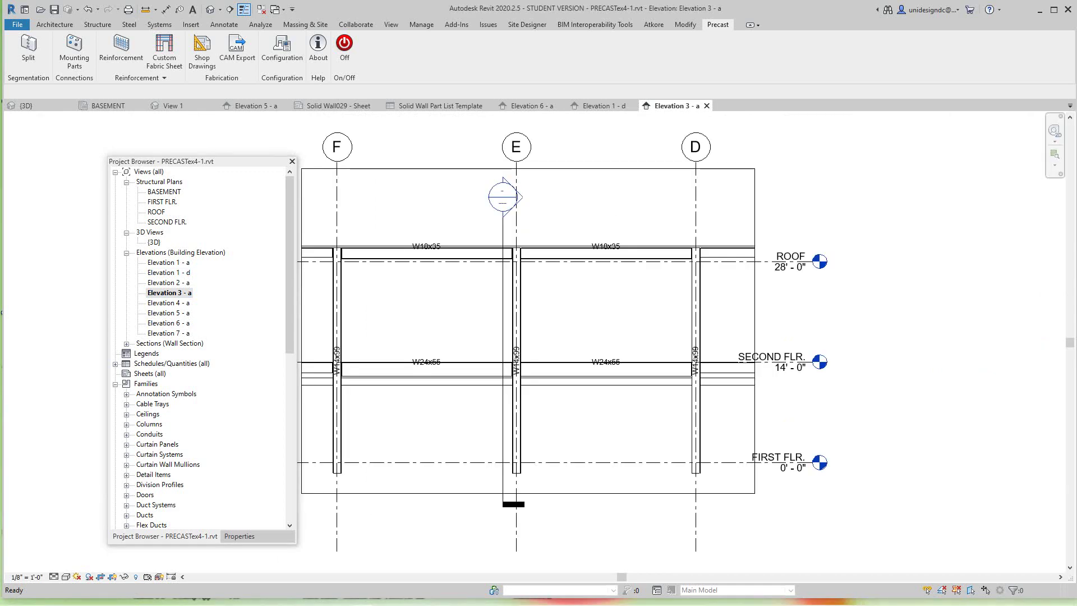
{"action": "double_click", "coordinate": [169, 313]}
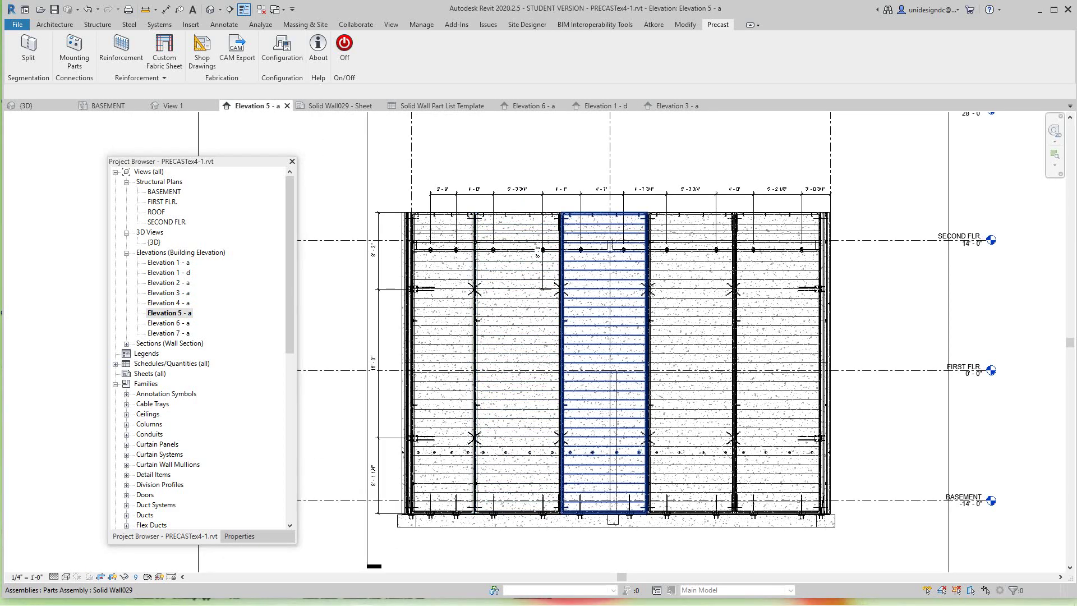
{"action": "scroll", "coordinate": [537, 249], "scroll_direction": "up", "scroll_amount": 1}
{"action": "scroll", "coordinate": [537, 249], "scroll_direction": "down", "scroll_amount": 3}
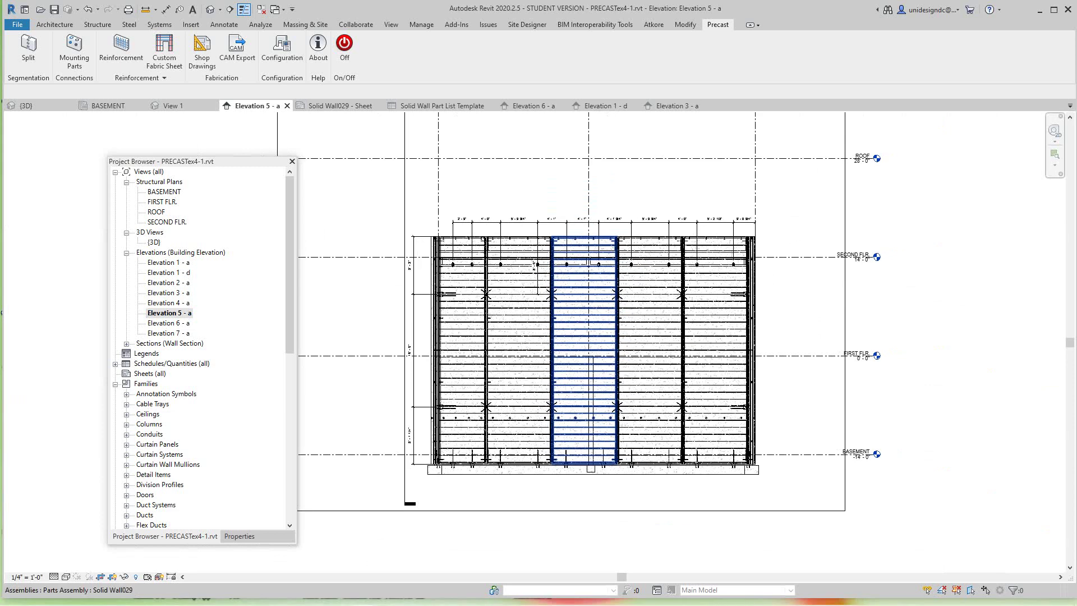
{"action": "scroll", "coordinate": [578, 358], "scroll_direction": "up", "scroll_amount": 1}
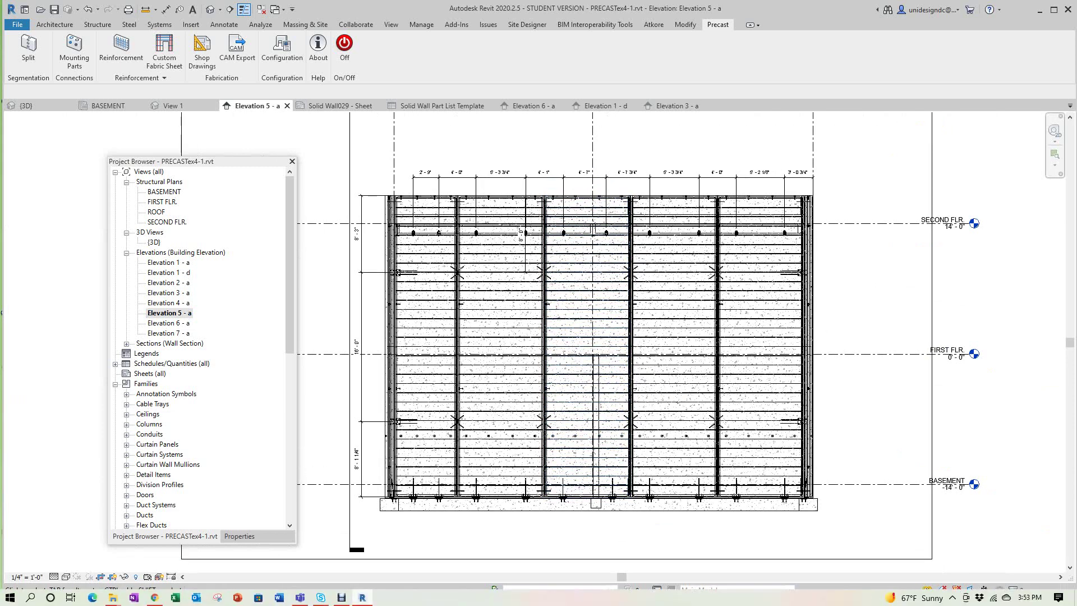
{"action": "left_click", "coordinate": [341, 597]}
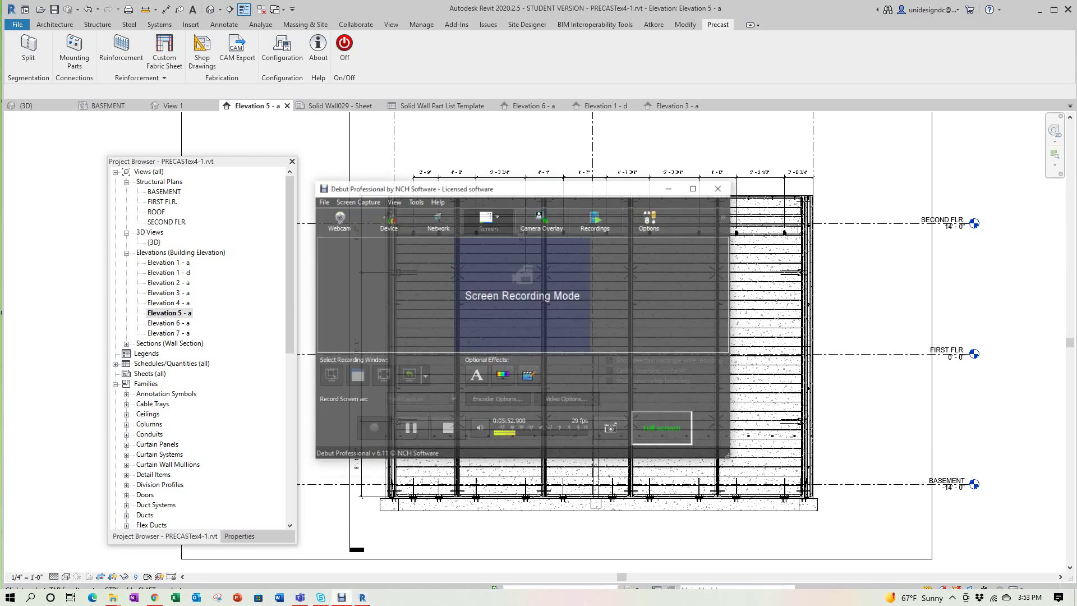